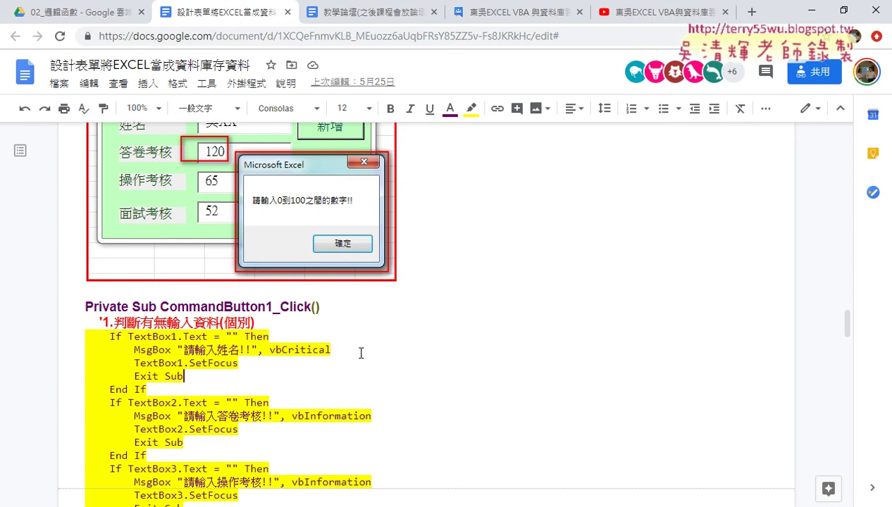
- Copy the '2.判斷是否為數字 heading from the Google Docs notes and bring up the VBA editor
scroll(361, 349, "down", 3)
left_click_drag(215, 406, 88, 409)
key("ctrl+c")
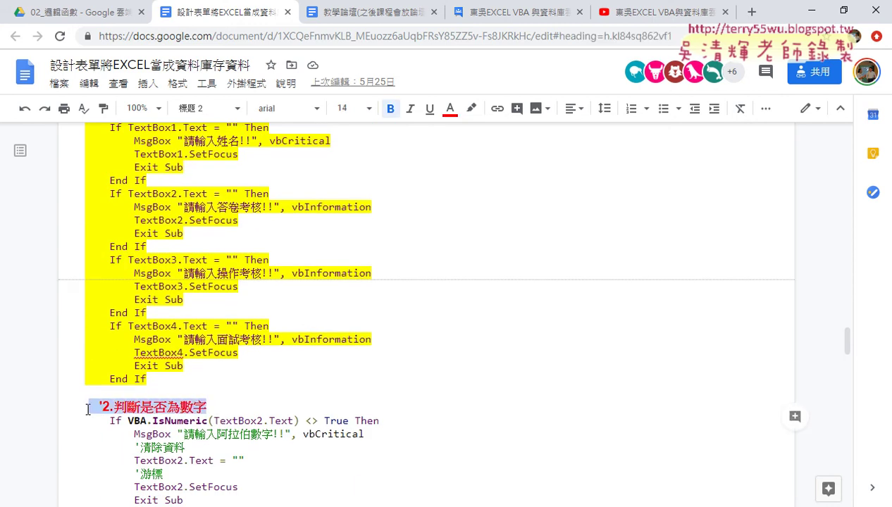
left_click_drag(208, 407, 69, 406)
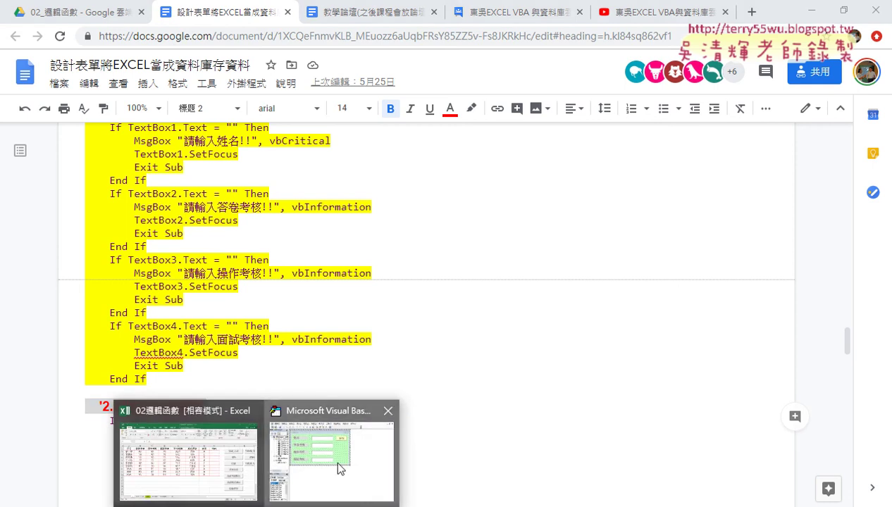
left_click(334, 458)
- Check the three score box names, then open the 新增 button's Click code
left_click(478, 186)
left_click(477, 224)
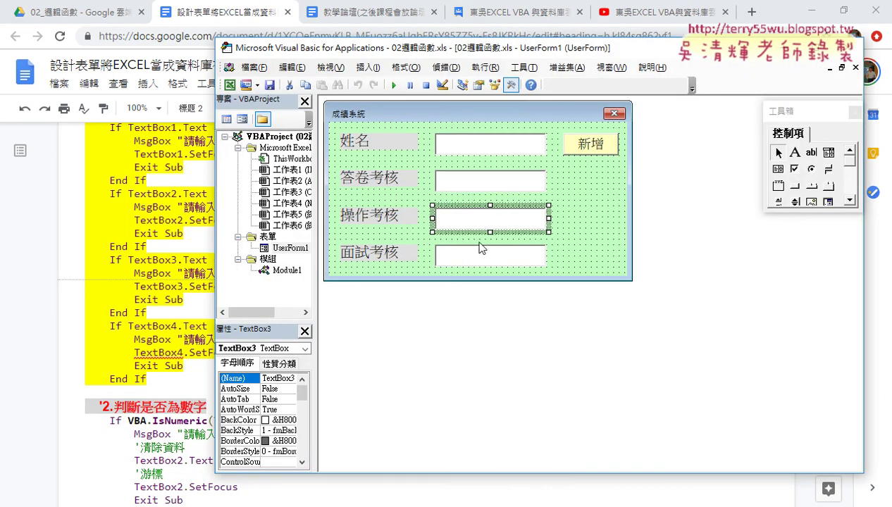
left_click(479, 259)
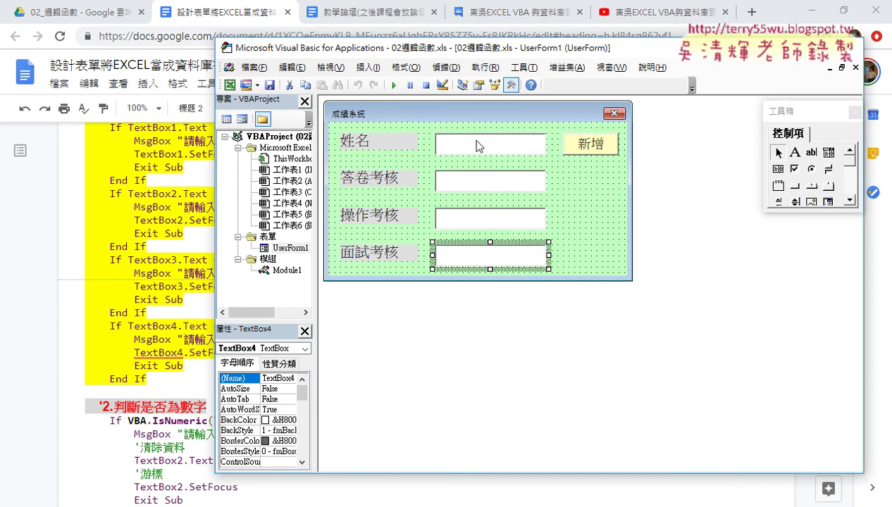
double_click(591, 144)
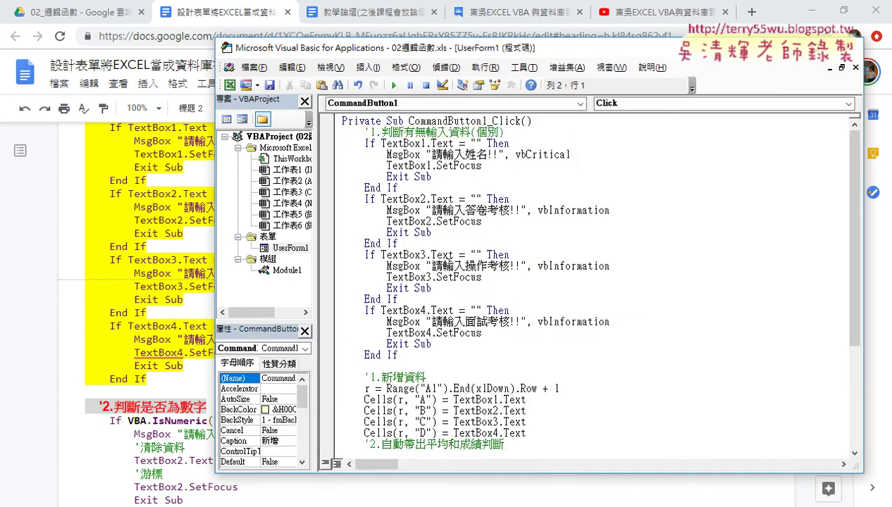
- Paste the '2.判斷是否為數字 comment on new blank lines after the last End If
scroll(443, 292, "down", 2)
left_click(406, 296)
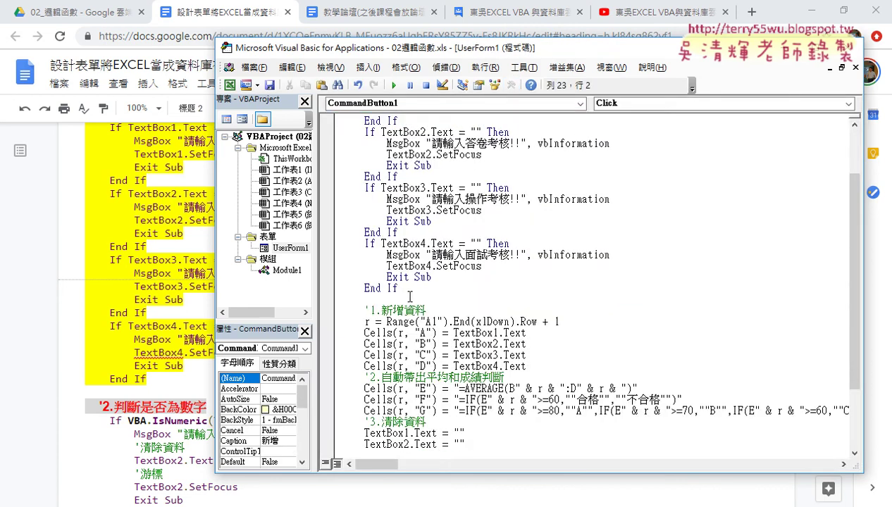
key("Return")
key("Return")
key("Up")
key("Return")
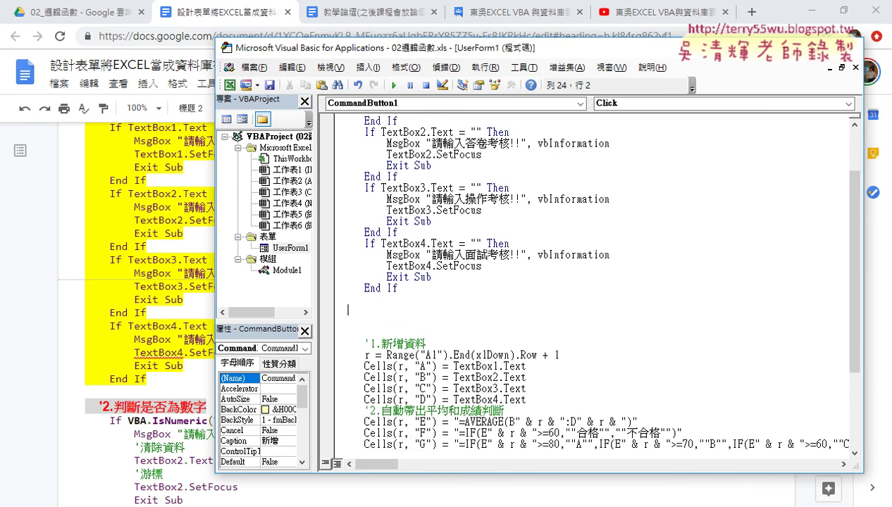
key("ctrl+v")
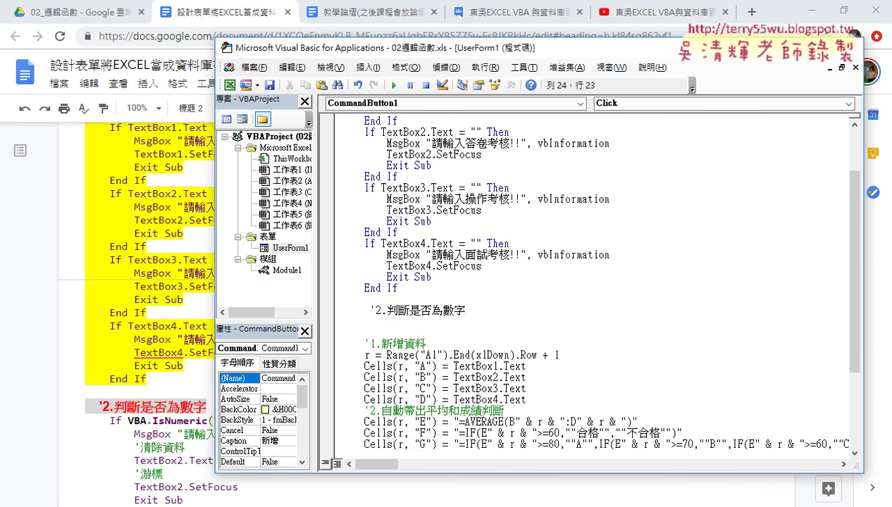
key("Return")
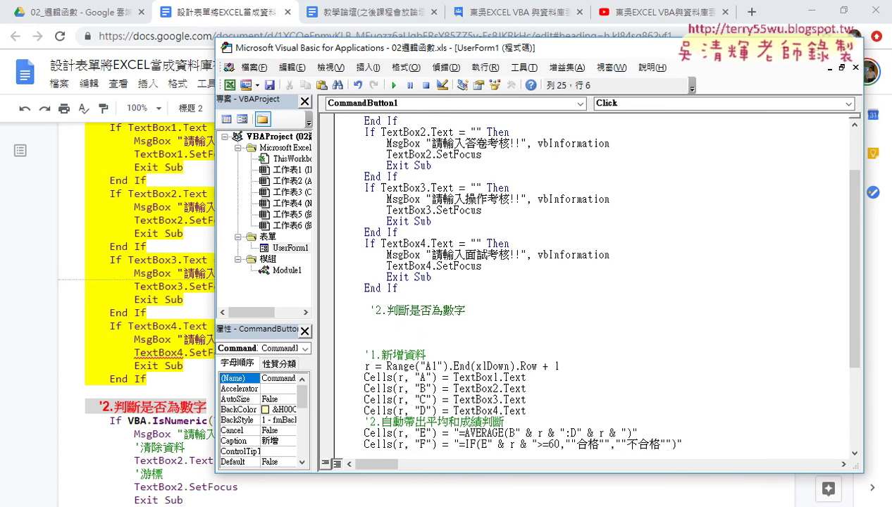
- Duplicate the TextBox2 empty-check If block below the new comment
scroll(396, 294, "up", 1)
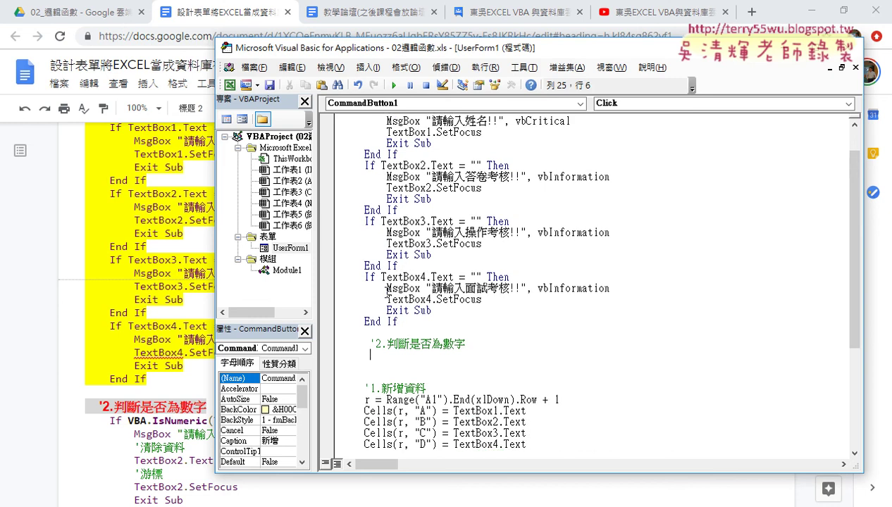
left_click_drag(407, 209, 286, 168)
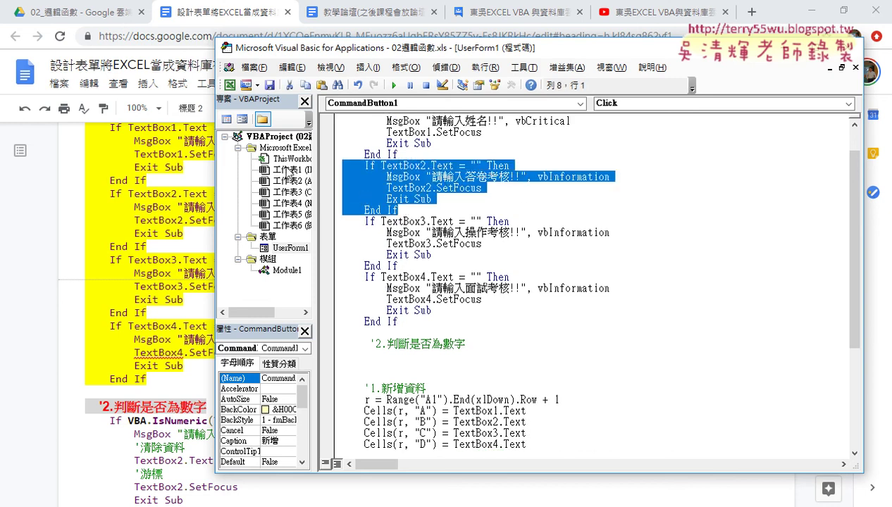
right_click(426, 192)
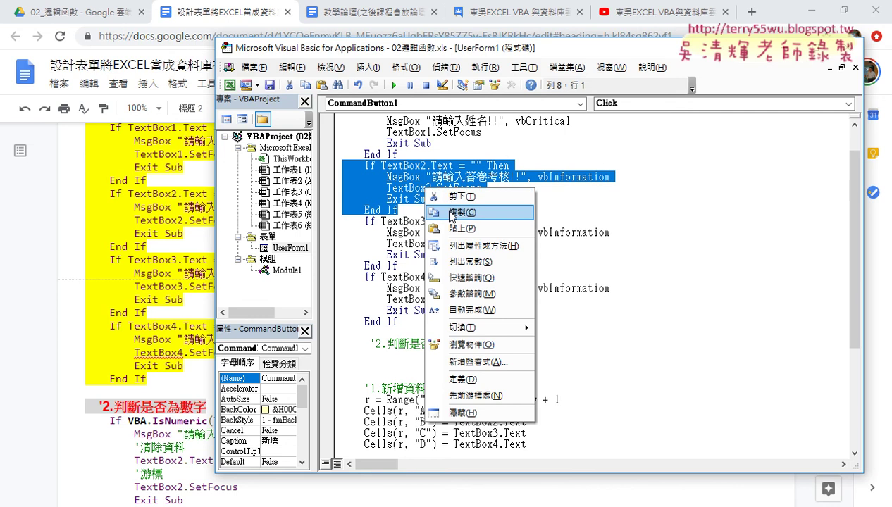
left_click(458, 212)
left_click(328, 355)
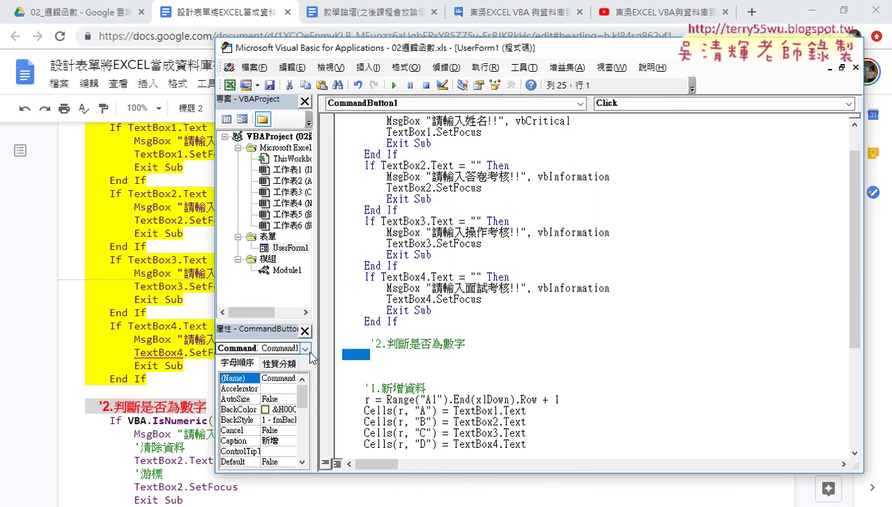
key("ctrl+v")
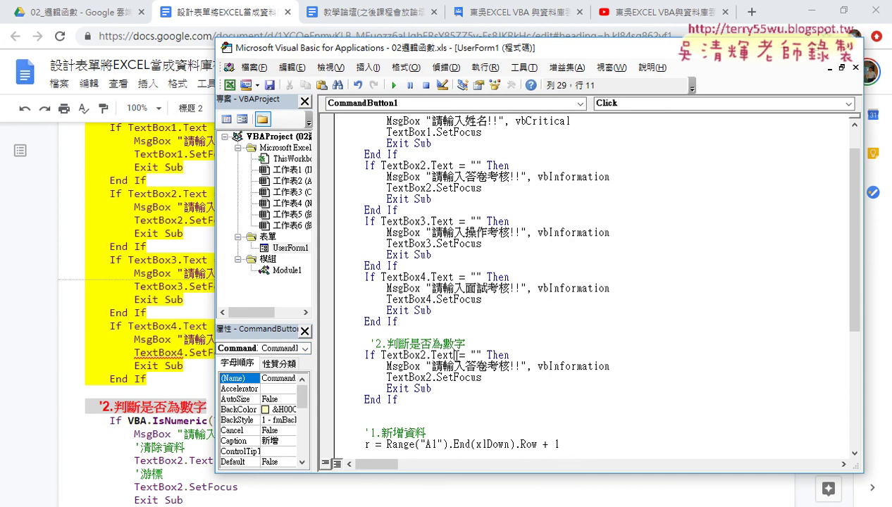
- Delete the = "" comparison from the pasted If line and type vba.is after If
left_click_drag(454, 355, 482, 355)
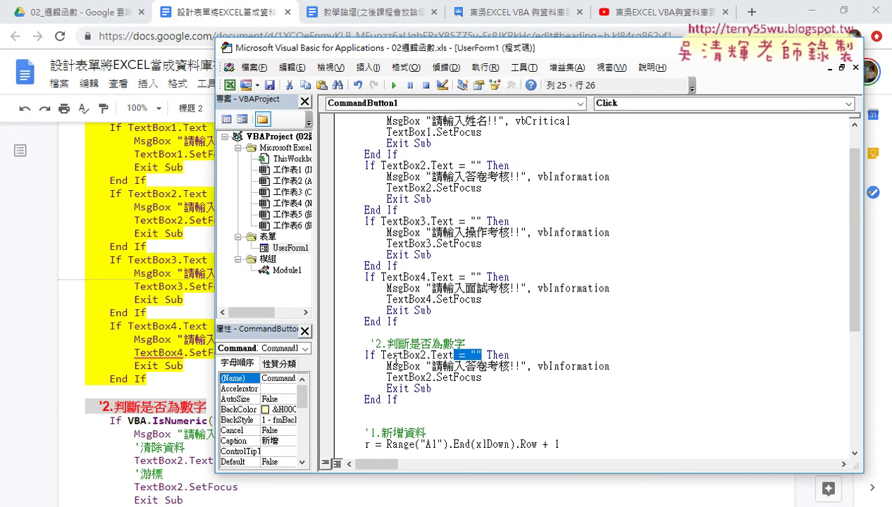
key("Delete")
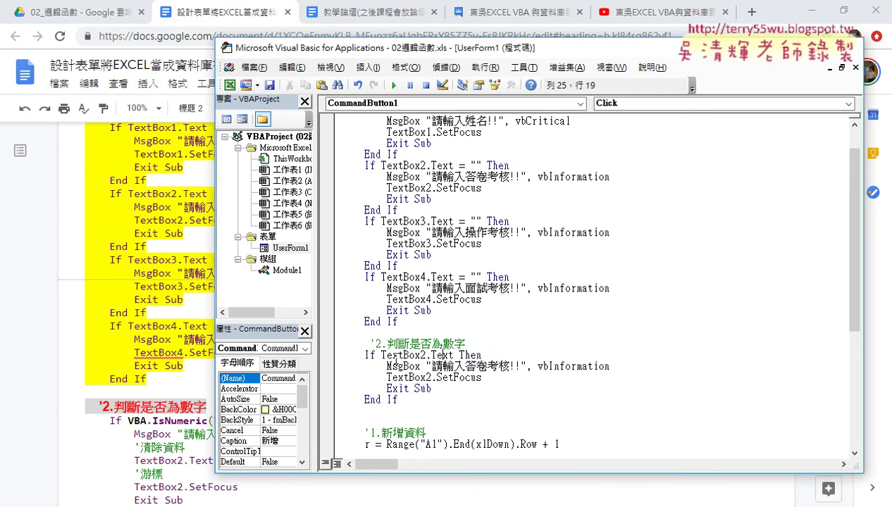
key("Left")
key("Left")
key("Left")
key("Left")
key("Left")
key("Left")
key("Left")
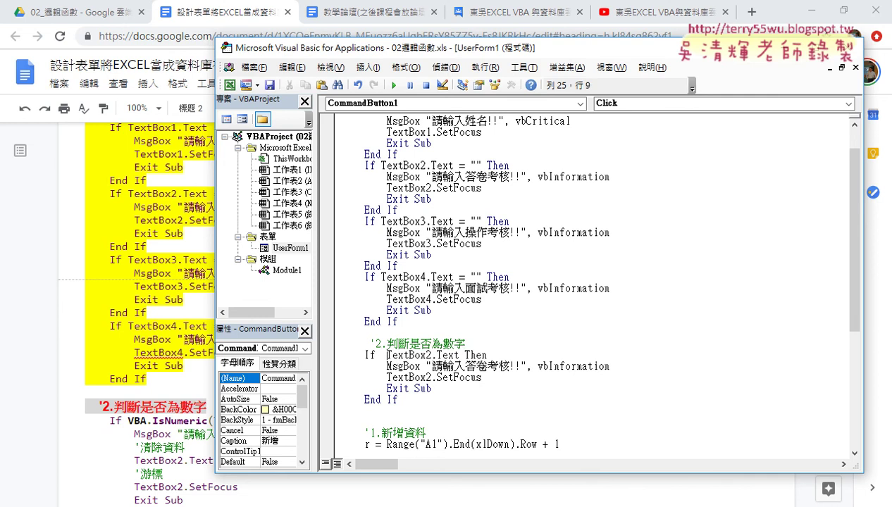
key("Left")
key("Left")
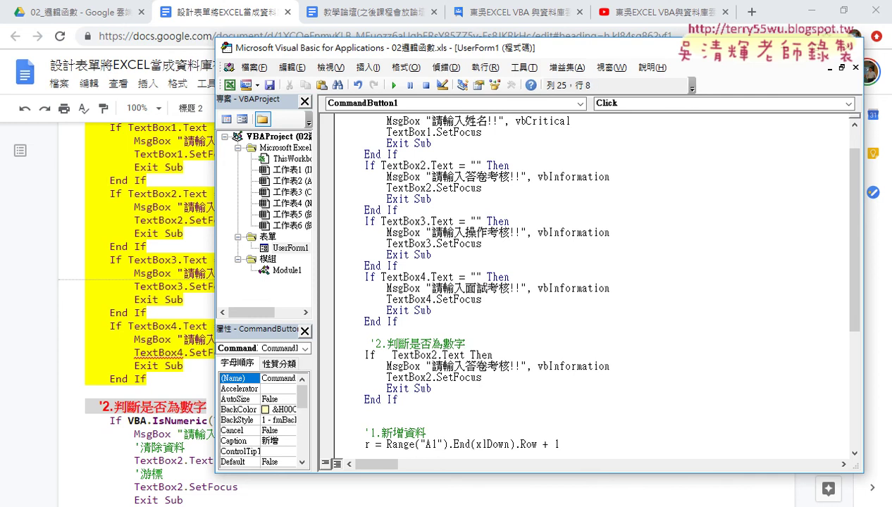
type("vb")
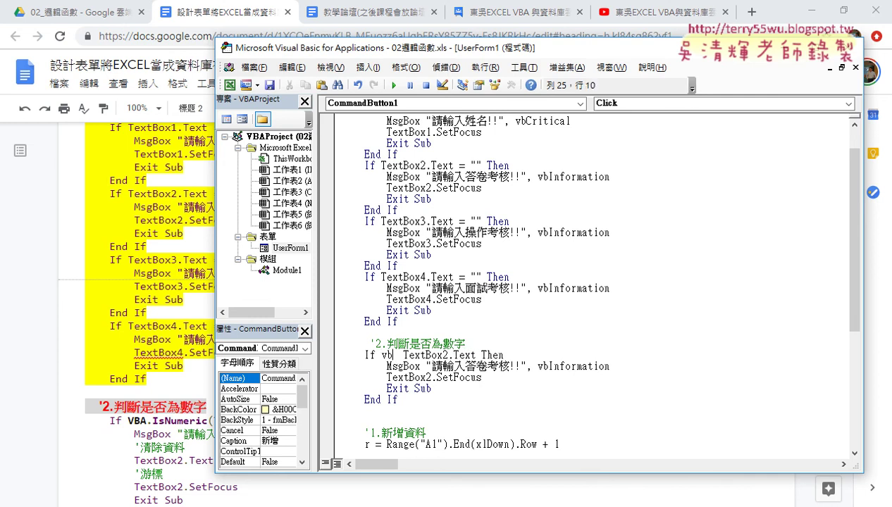
type("a.")
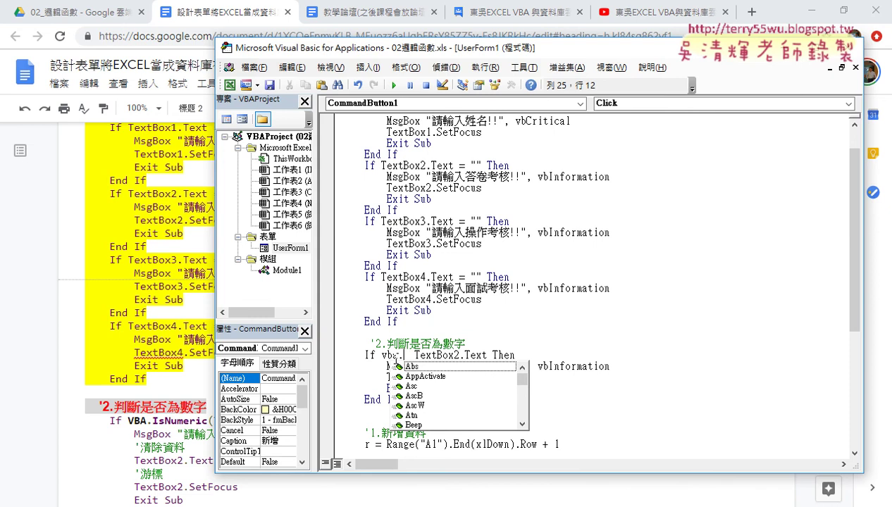
type("i")
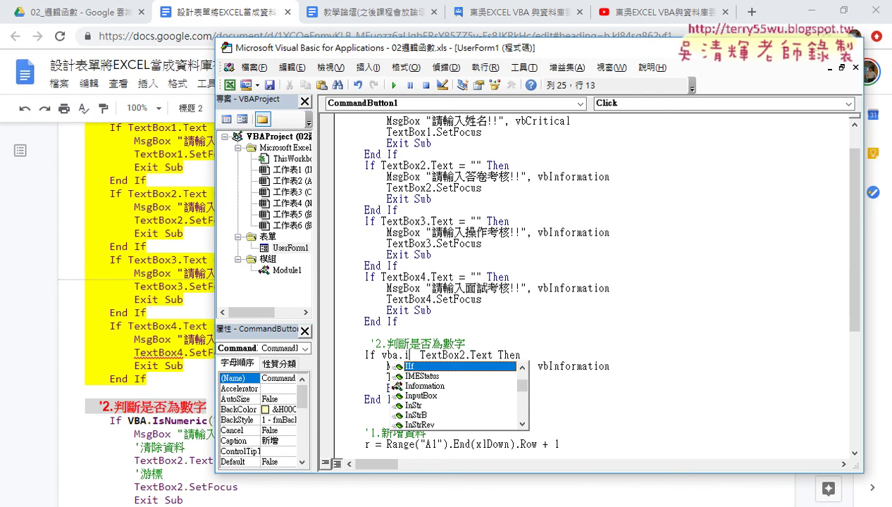
type("s")
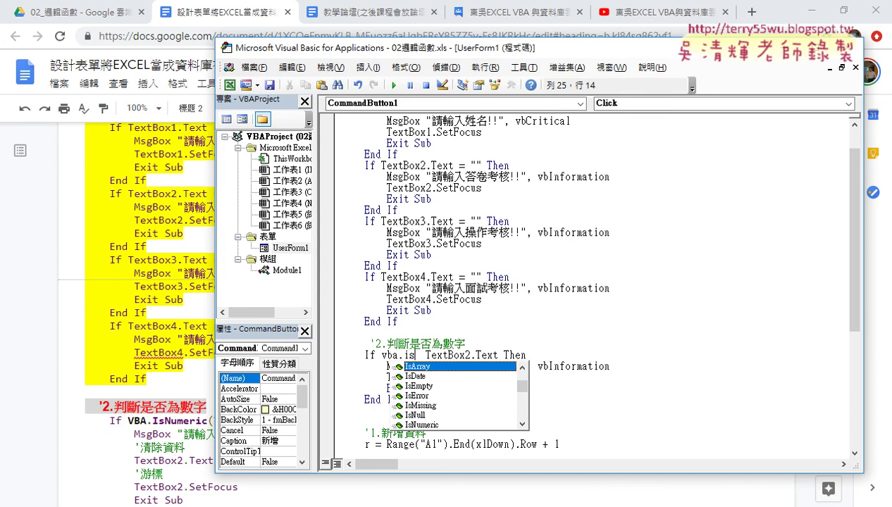
- Insert IsNumeric from the suggestion list and bring up its F1 help page
key("Down")
key("Down")
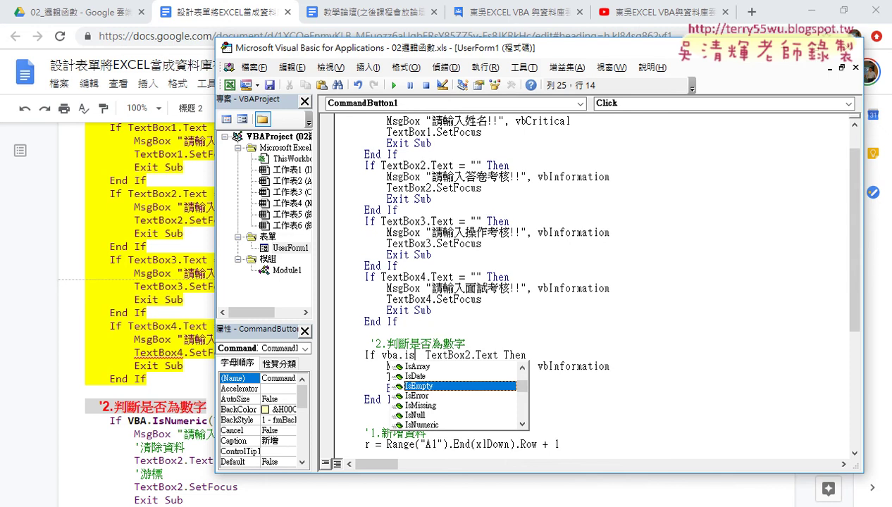
key("Down")
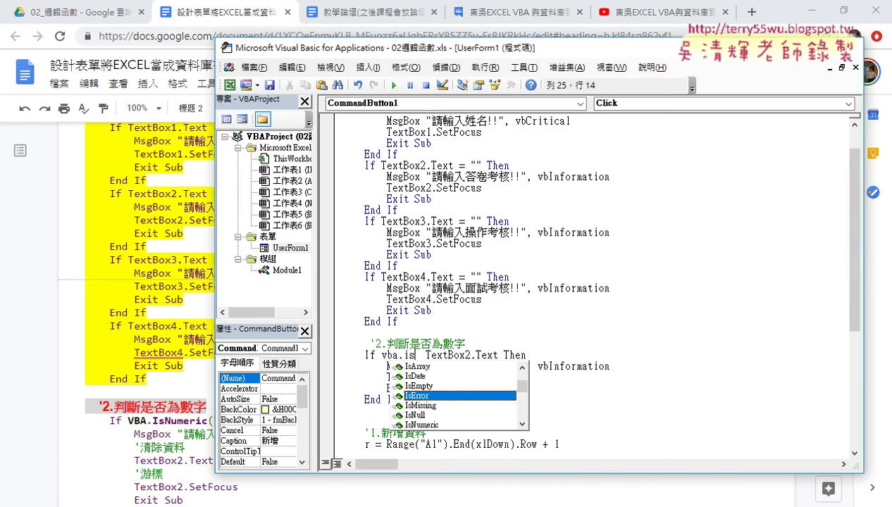
key("Down")
key("Down")
key("Down")
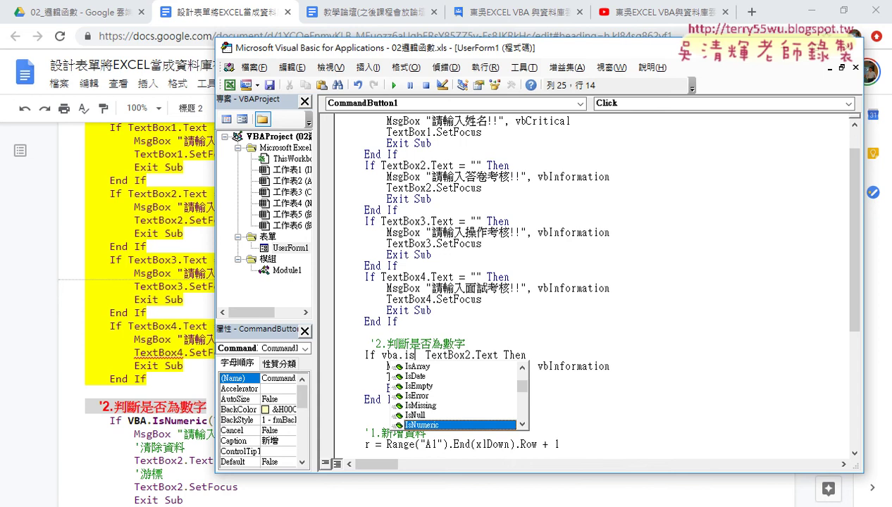
double_click(423, 426)
left_click(422, 353)
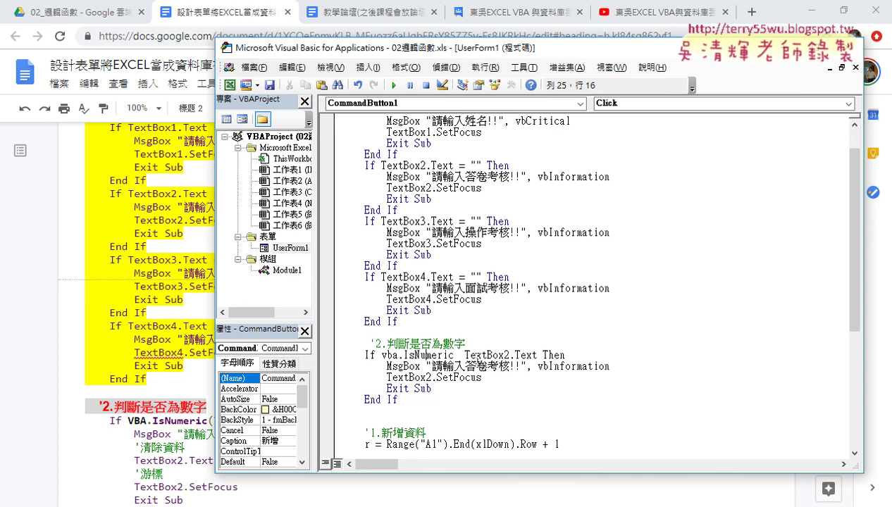
key("F1")
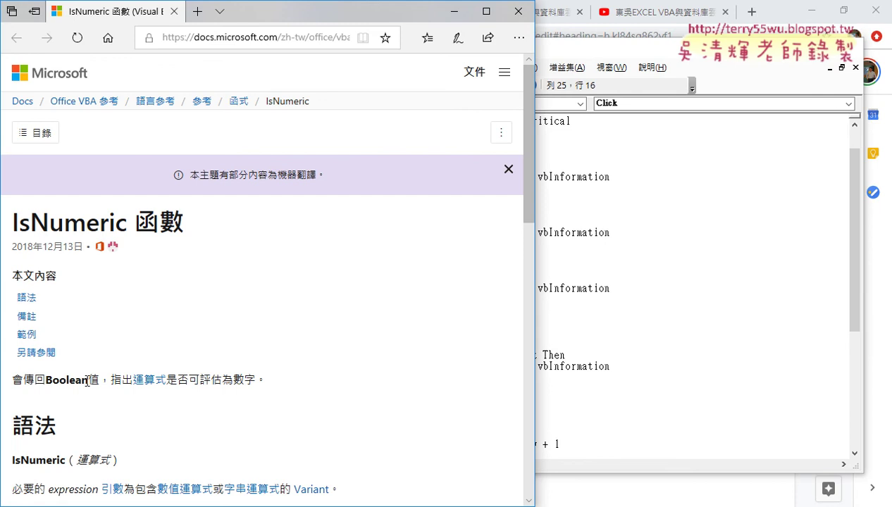
- Note that IsNumeric returns a Boolean on the help page, then close Edge
left_click_drag(88, 380, 46, 381)
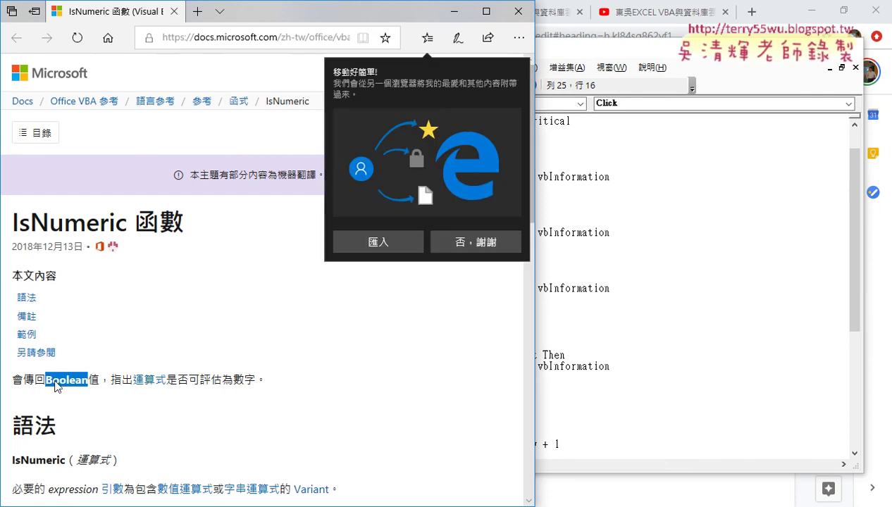
left_click(485, 239)
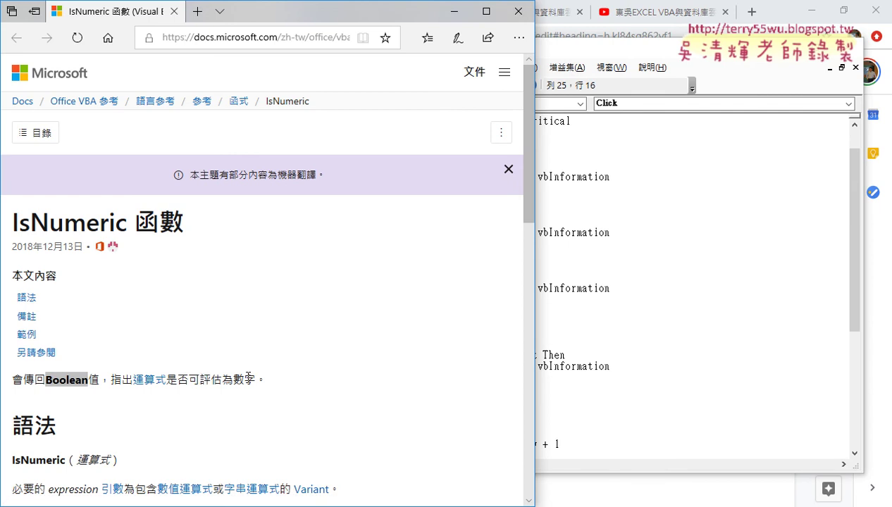
left_click_drag(252, 379, 188, 379)
scroll(323, 378, "down", 1)
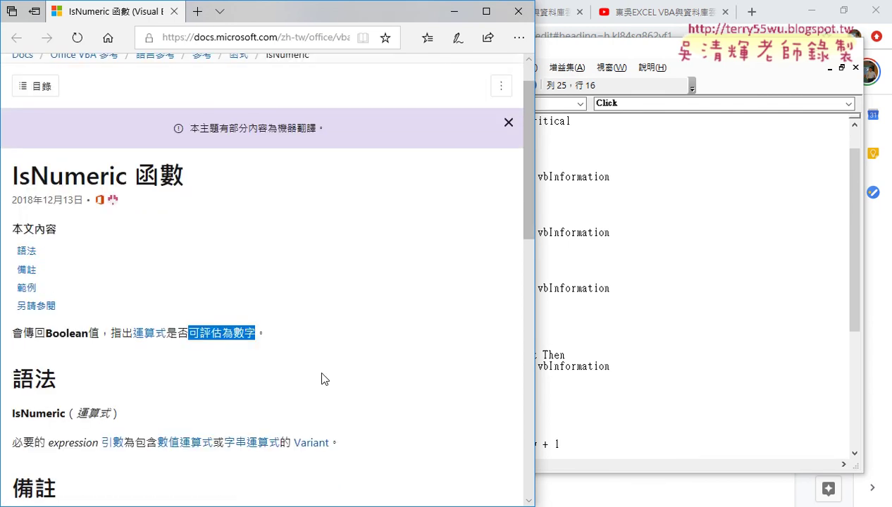
scroll(323, 378, "down", 2)
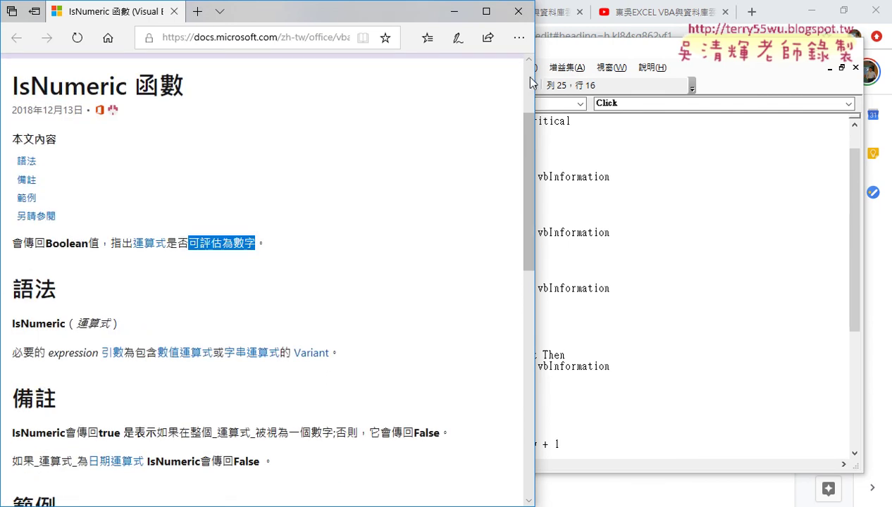
left_click(518, 12)
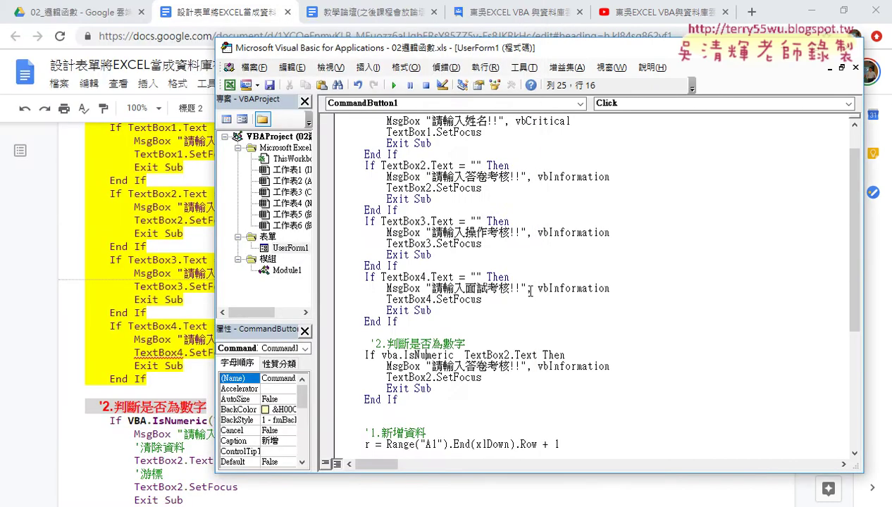
- Wrap TextBox2.Text in parentheses to read VBA.IsNumeric(TextBox2.Text)
left_click(452, 356)
type("(")
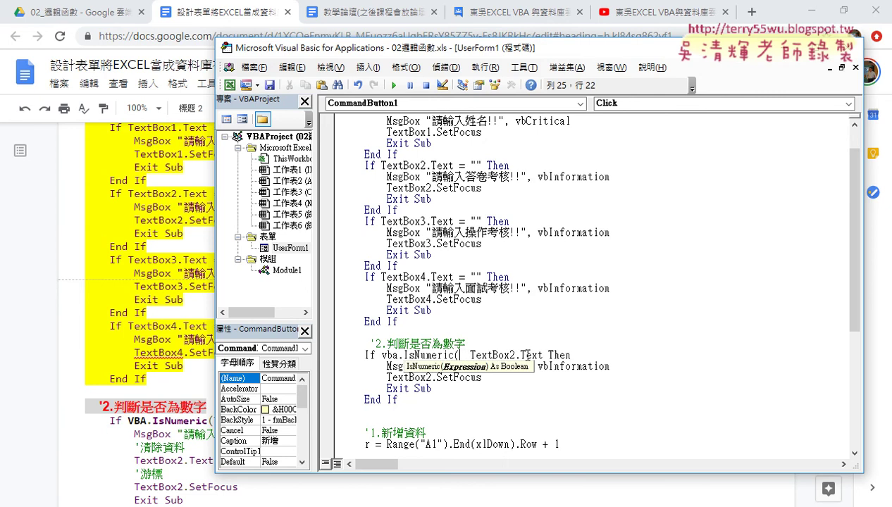
key("Delete")
key("Right")
key("Right")
key("Right")
key("Right")
key("Right")
key("Right")
key("Right")
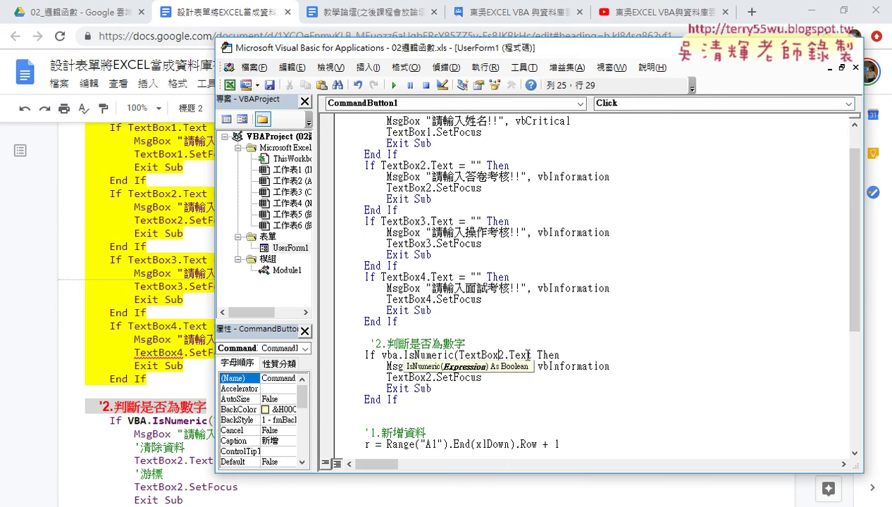
key("Right")
key("Right")
key("Right")
key("Right")
key("Right")
key("Right")
type(")")
left_click(493, 302)
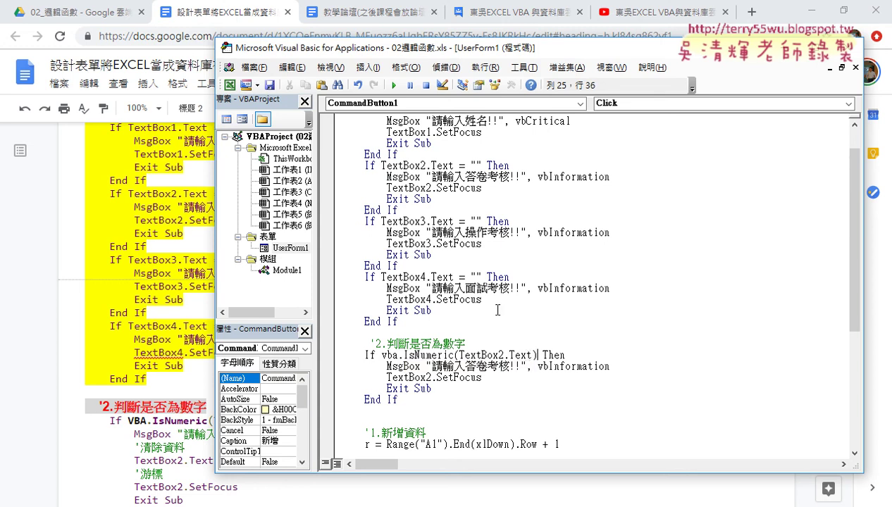
- Append <> True to the IsNumeric call, replacing a trial =False comparison
left_click_drag(537, 356, 381, 356)
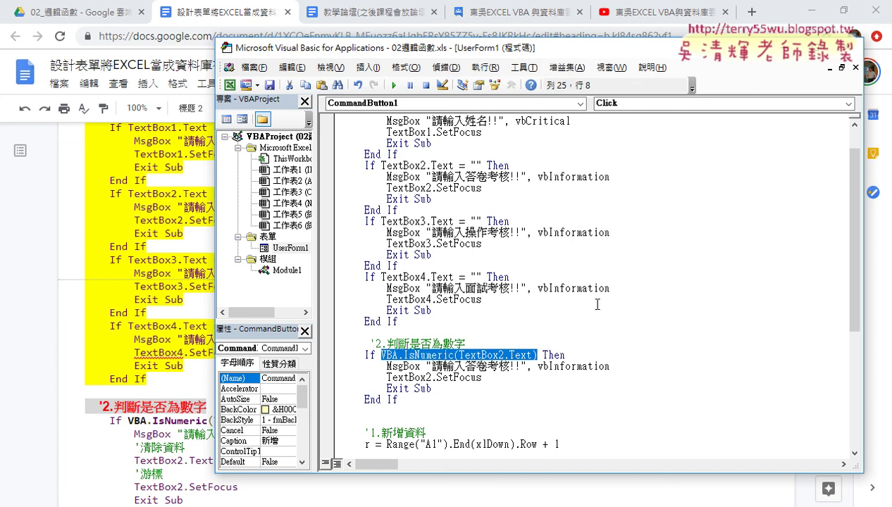
left_click(537, 355)
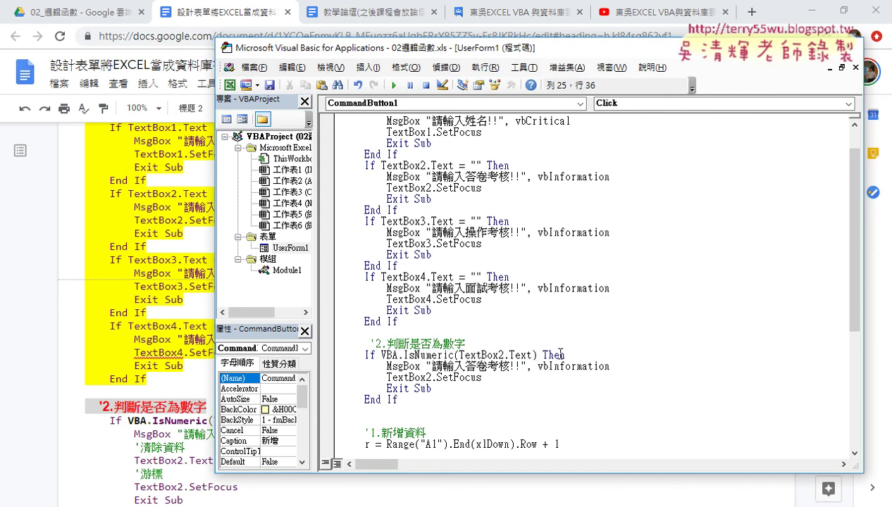
type("=")
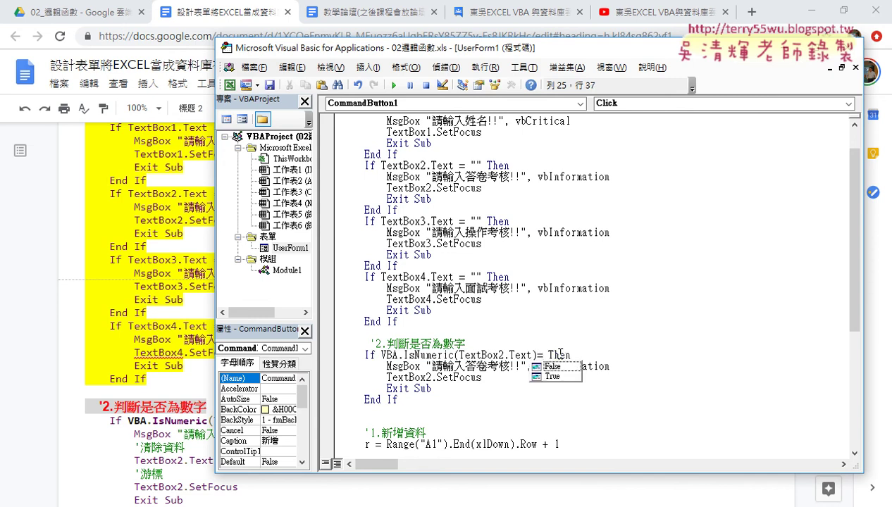
type("False")
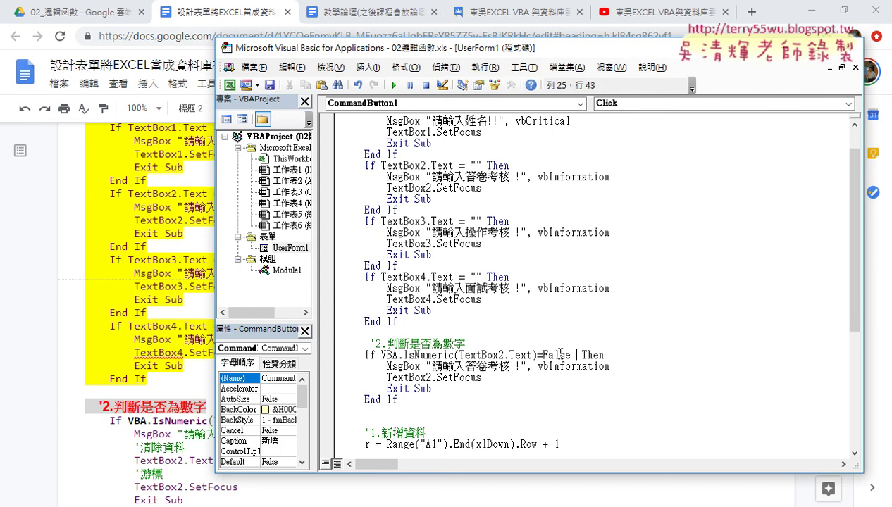
key("BackSpace")
key("BackSpace")
key("BackSpace")
key("BackSpace")
key("BackSpace")
key("BackSpace")
key("Left")
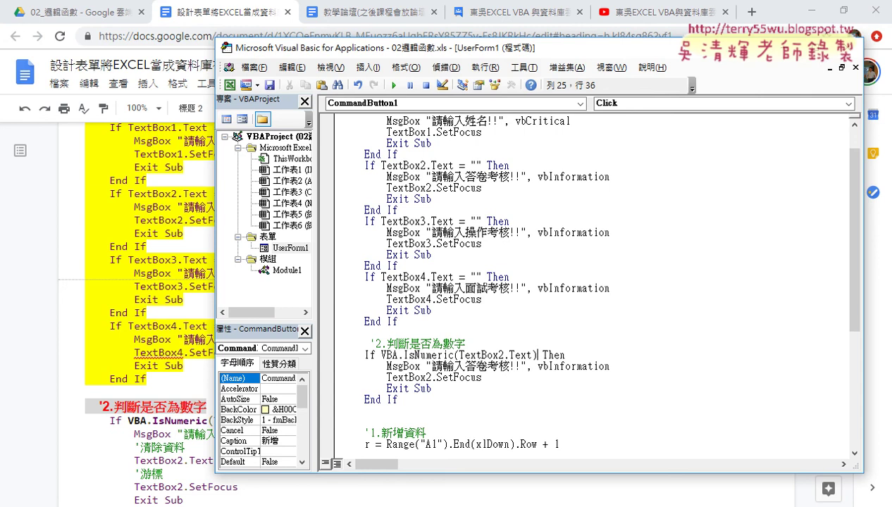
type("<")
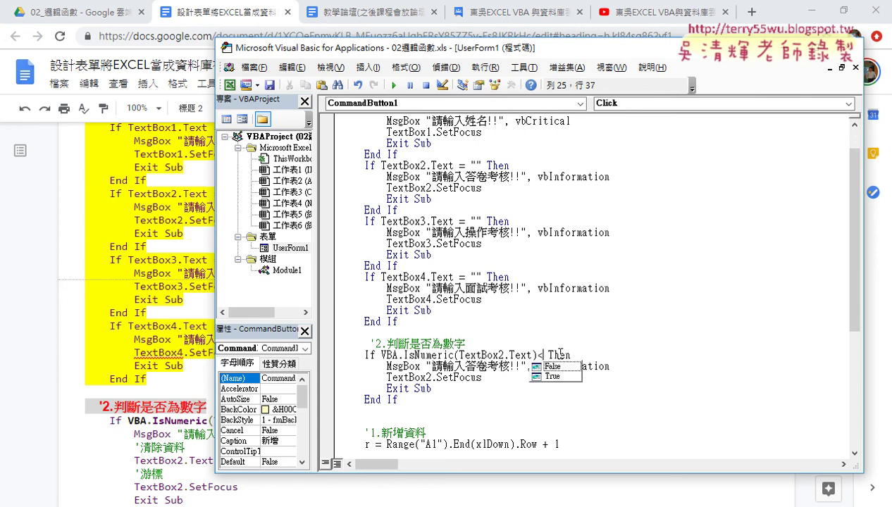
type(">")
key("Down")
key("space")
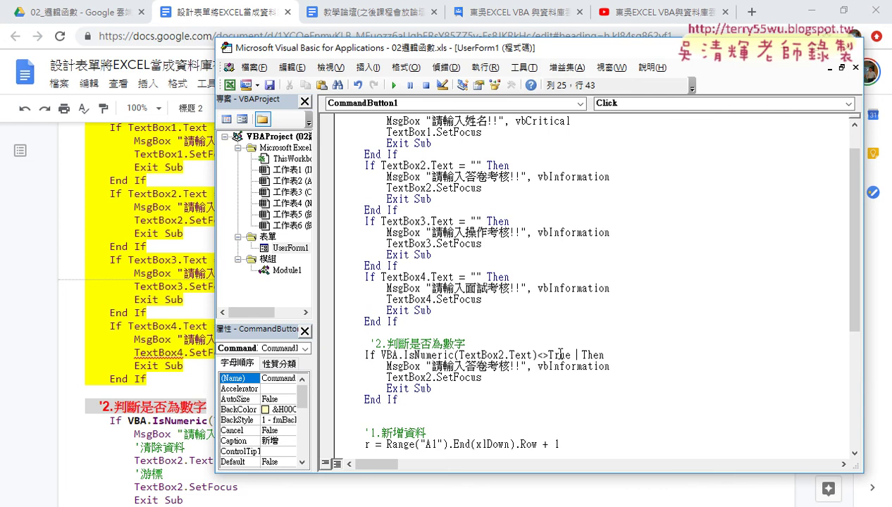
left_click(556, 399)
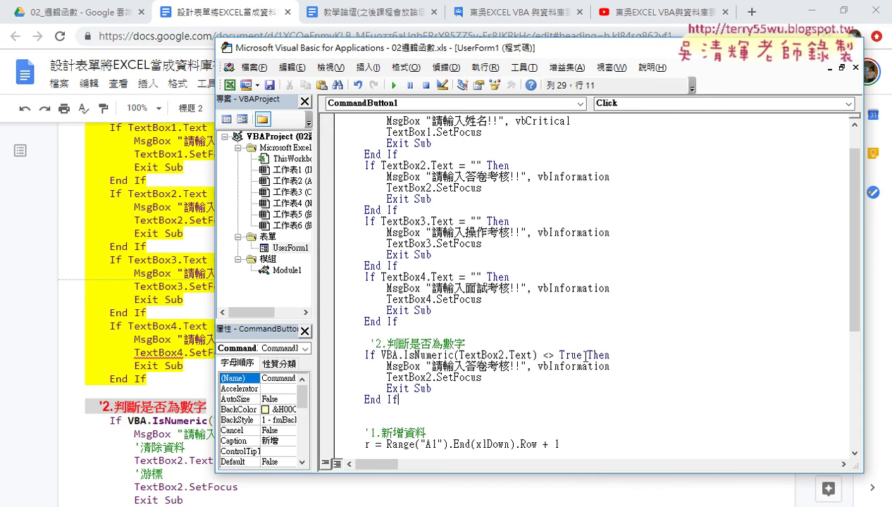
left_click_drag(584, 355, 542, 355)
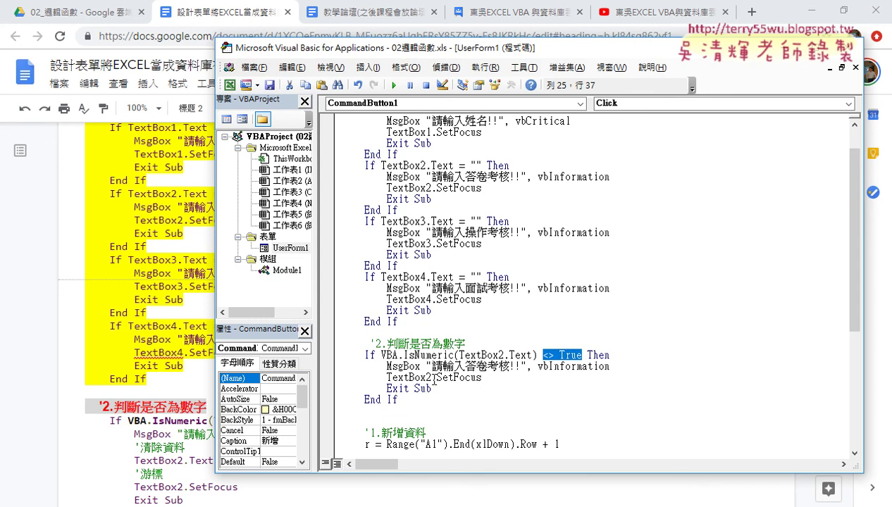
- Add a TextBox2.Text = "" line after the MsgBox so the box is cleared
left_click(624, 364)
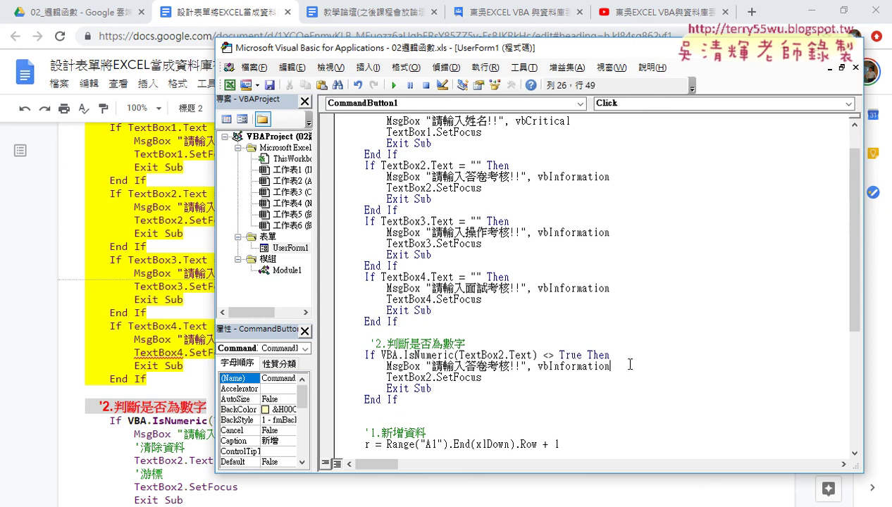
key("Return")
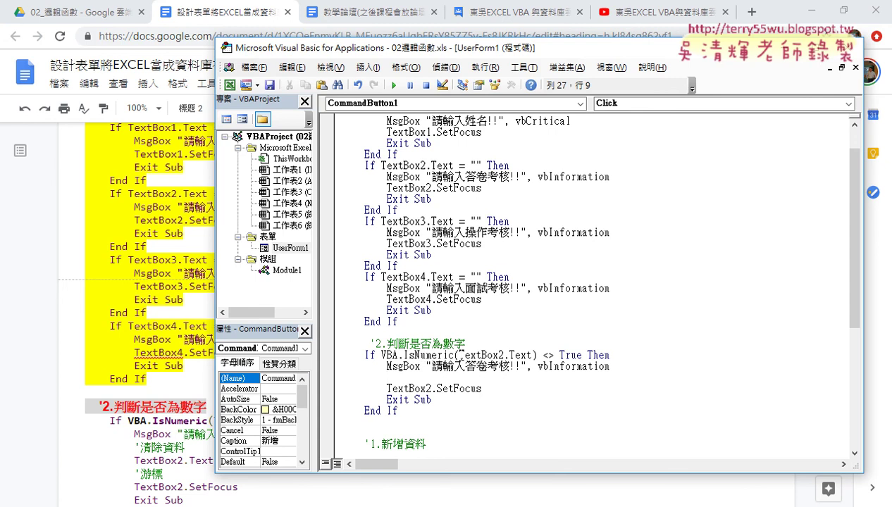
left_click_drag(459, 355, 533, 355)
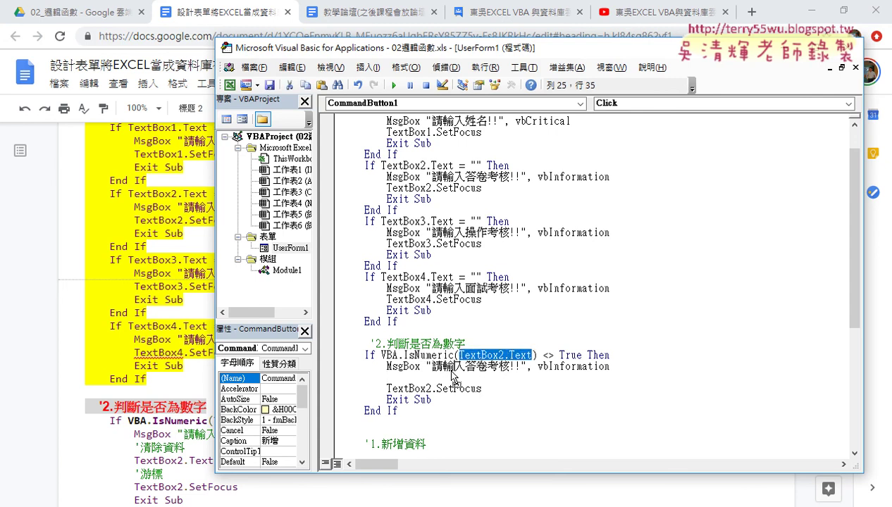
left_click_drag(452, 377, 454, 381)
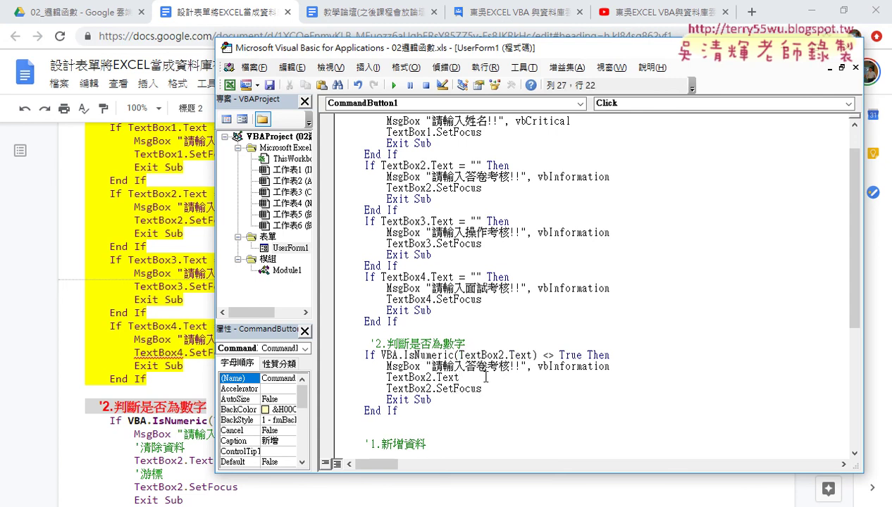
type("=\"\"")
key("Down")
key("Down")
left_click_drag(486, 377, 386, 378)
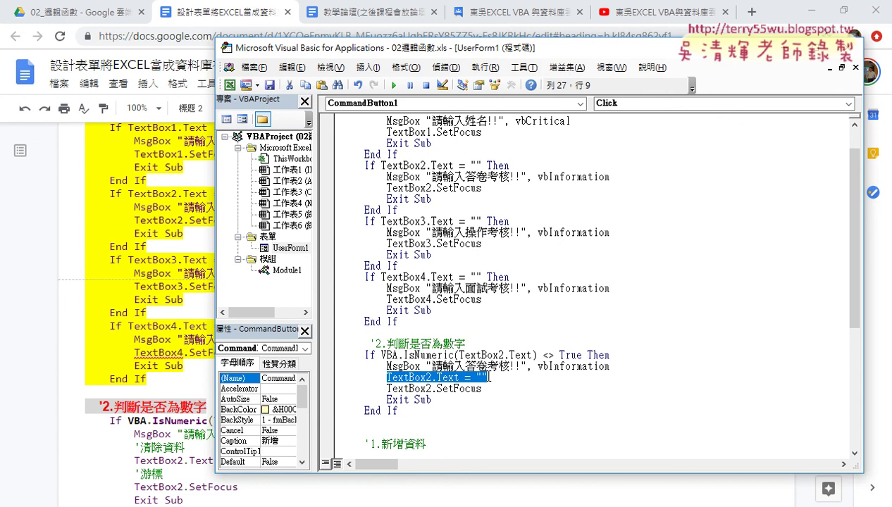
scroll(499, 379, "down", 1)
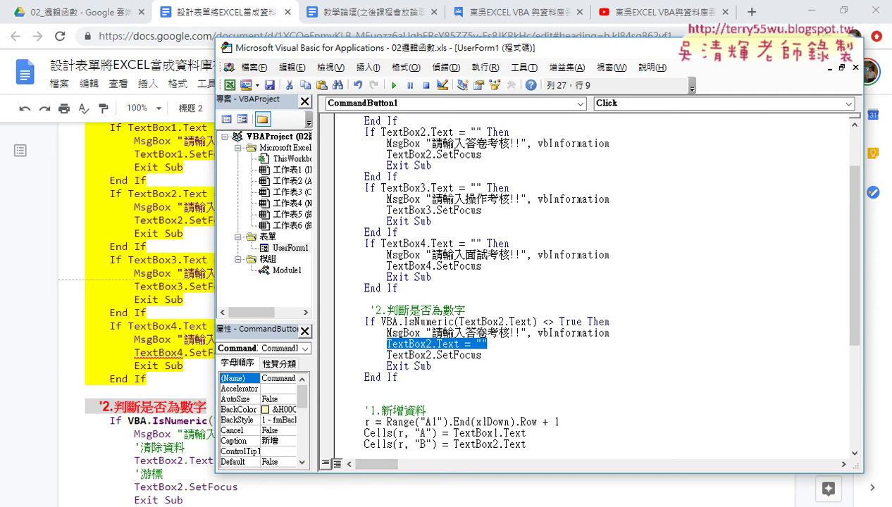
- Replace the single IsNumeric block with the TextBox2–TextBox4 checks copied from the notes
left_click(146, 302)
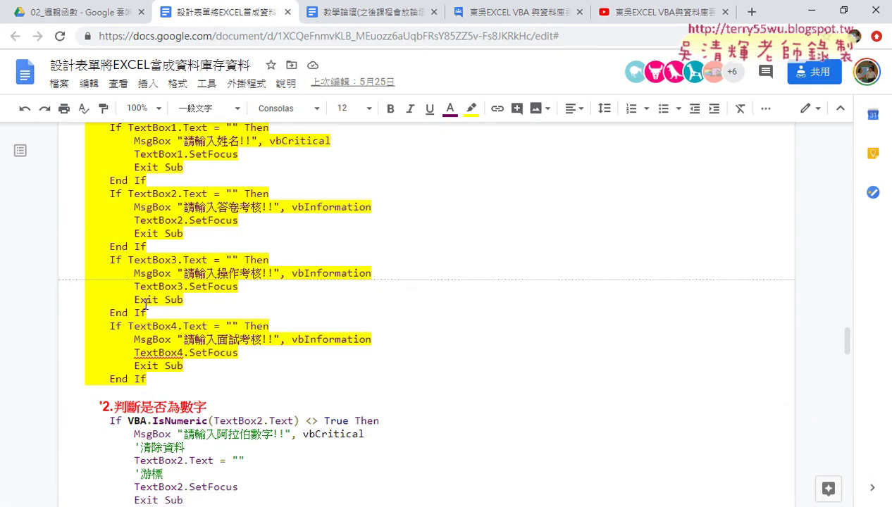
scroll(146, 305, "down", 4)
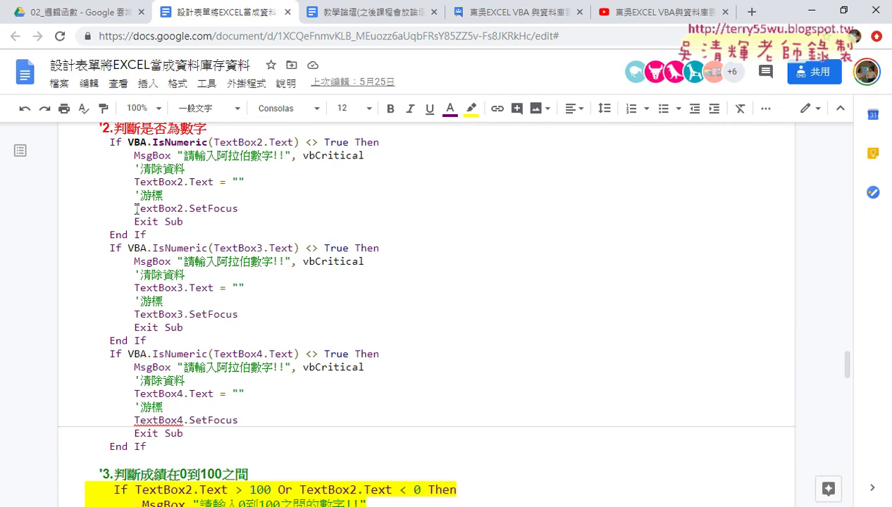
left_click_drag(148, 447, 101, 137)
key("ctrl+c")
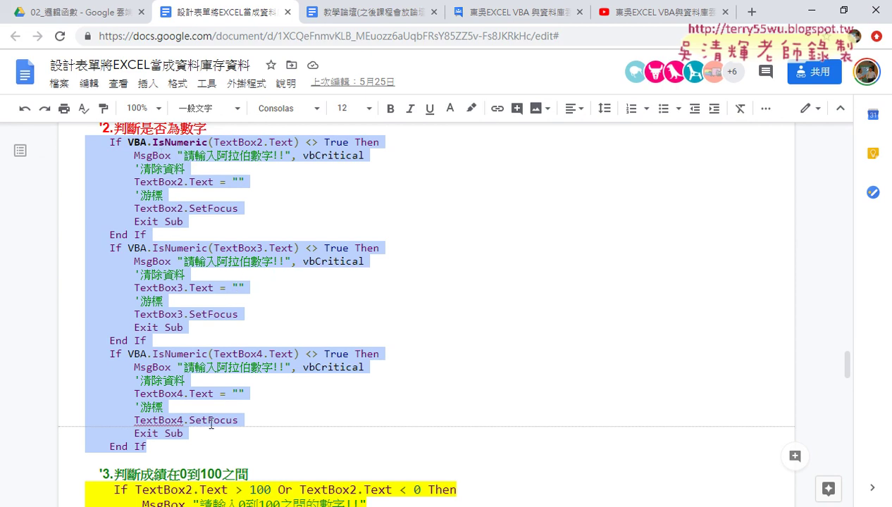
left_click(340, 434)
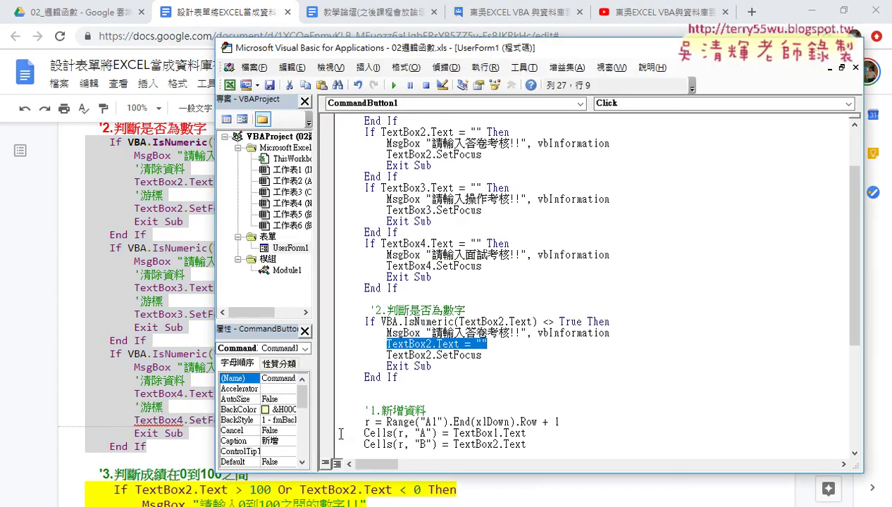
left_click_drag(399, 378, 336, 328)
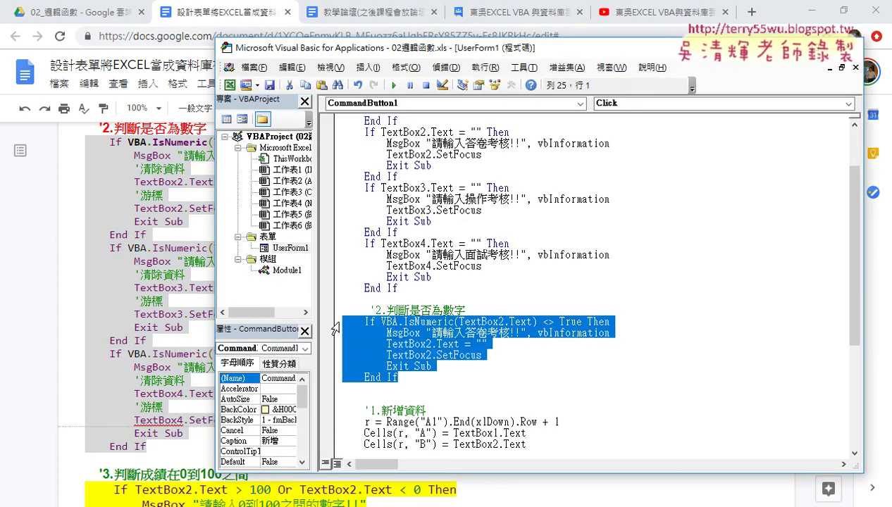
key("ctrl+v")
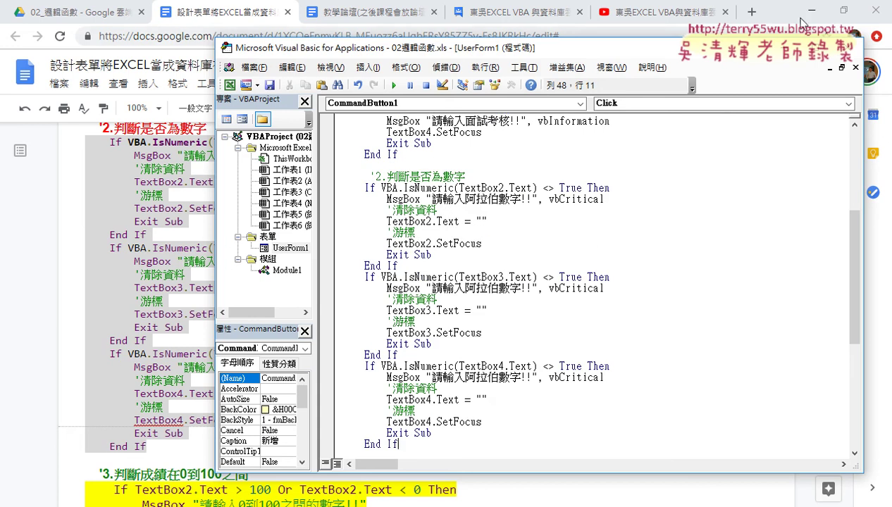
left_click(808, 11)
- Run the form with name CCC and letter scores A, B, C, and dismiss the rejection
left_click(394, 85)
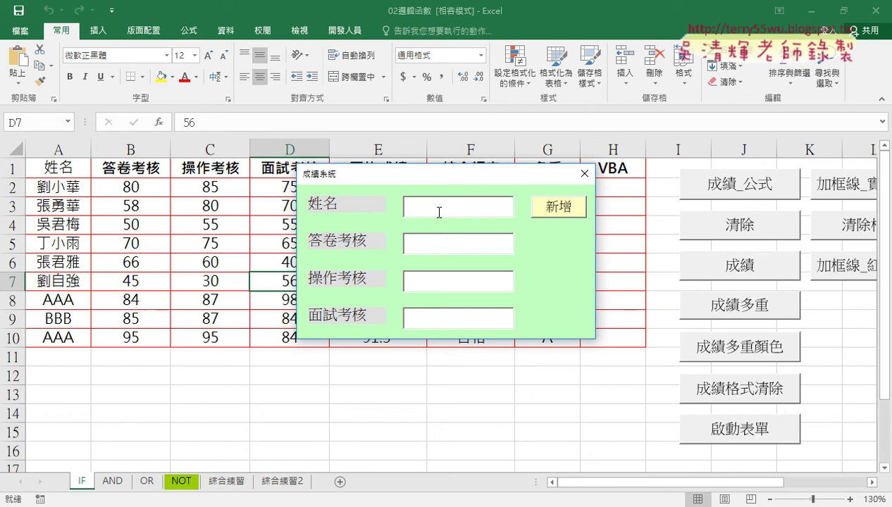
type("CCC")
type("A")
type("B")
key("Tab")
type("C")
left_click(558, 209)
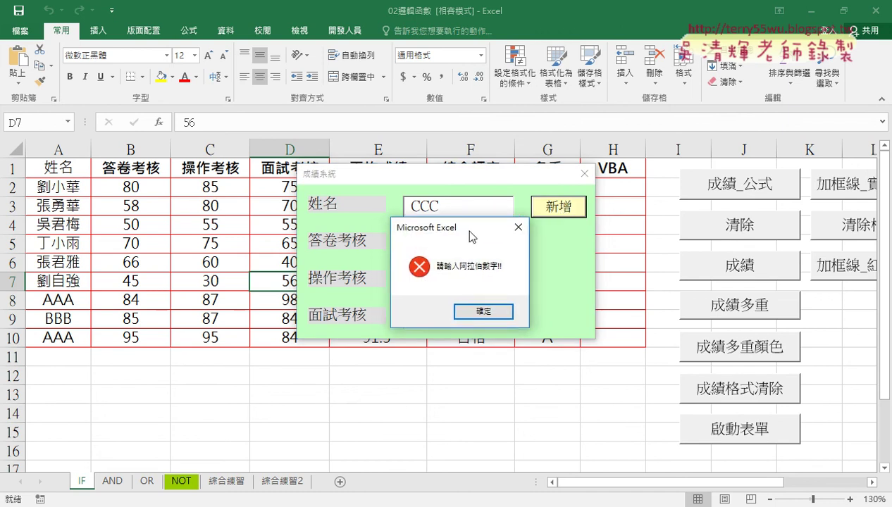
left_click_drag(470, 231, 648, 175)
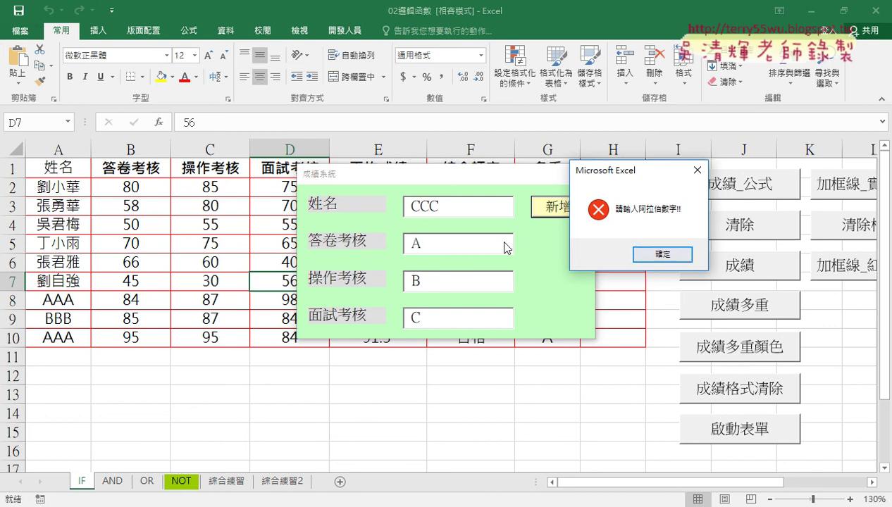
left_click(657, 255)
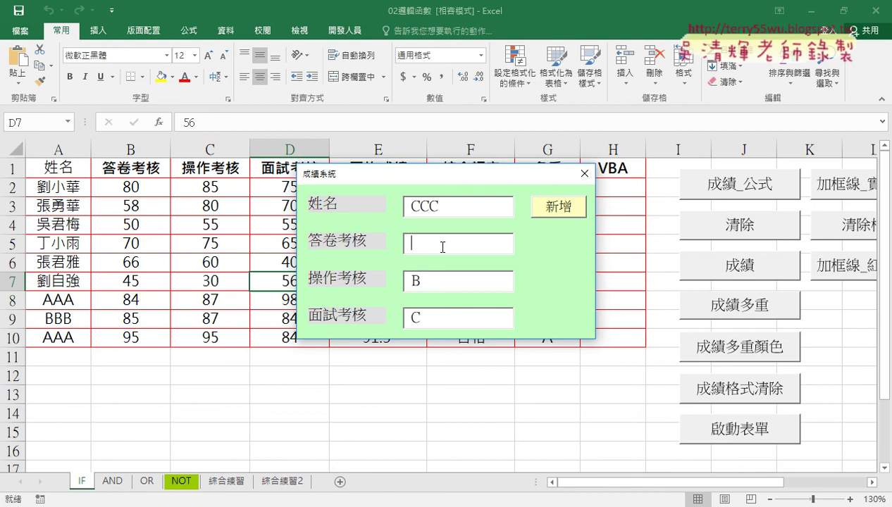
- Correct the scores to 85, 84 and 96 and add the CCC row
type("85")
left_click(564, 210)
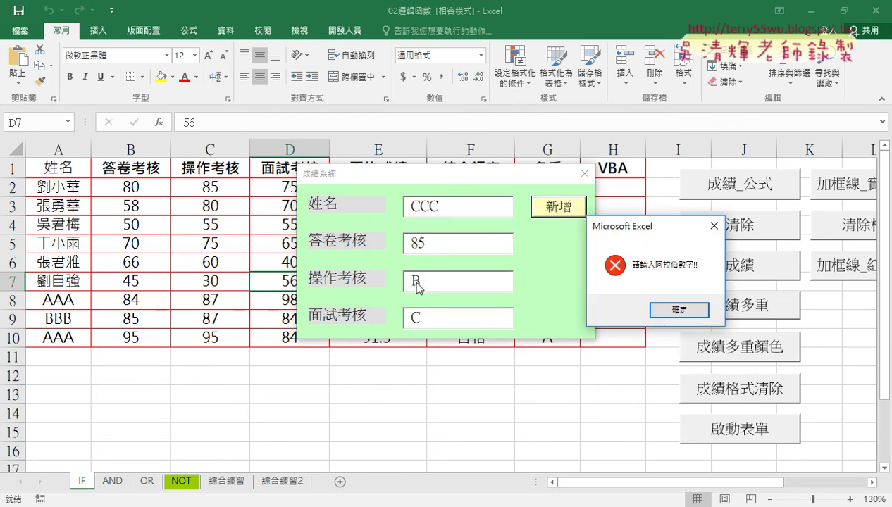
left_click(677, 310)
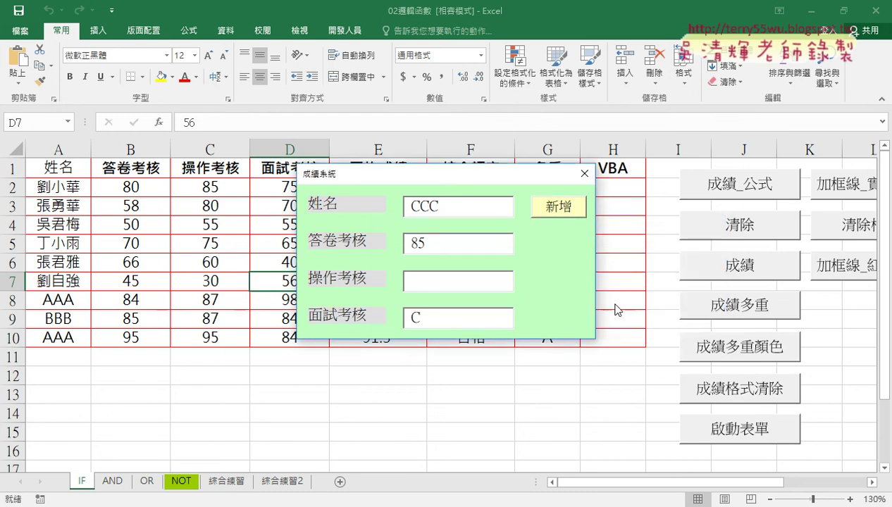
type("84")
left_click(563, 217)
left_click_drag(452, 241, 592, 238)
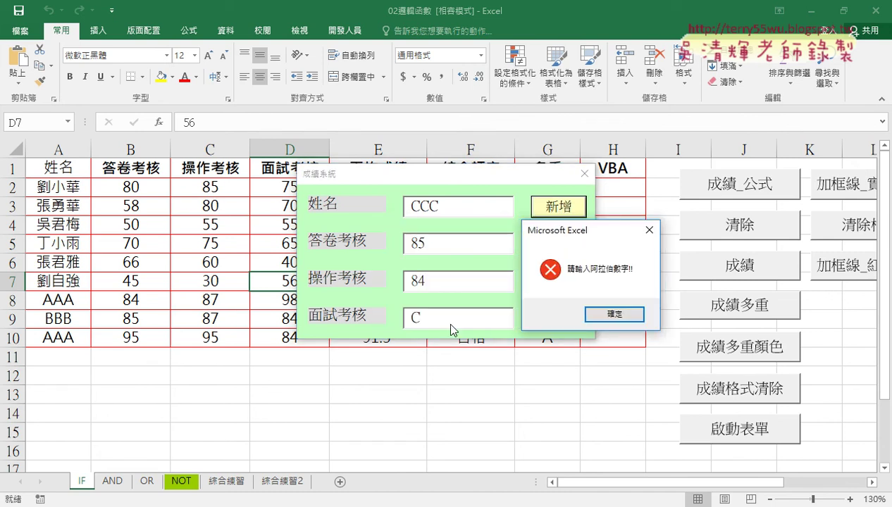
left_click(614, 315)
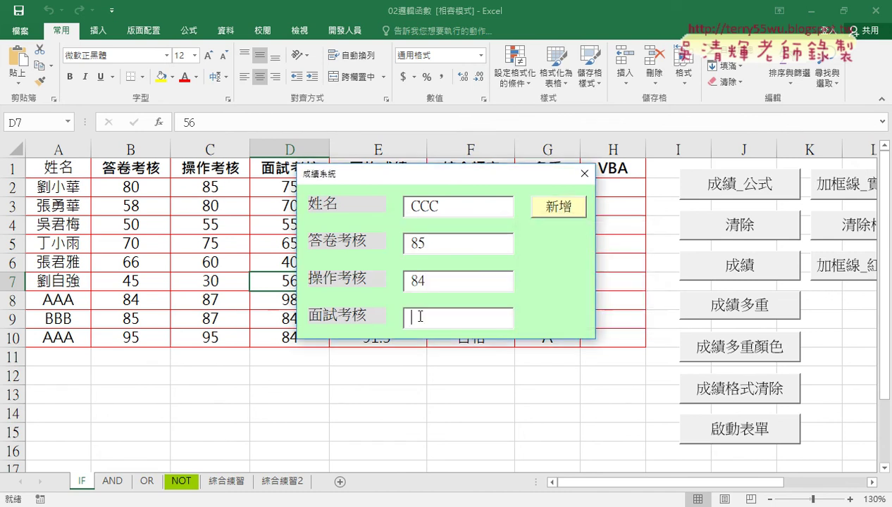
type("96")
left_click(558, 210)
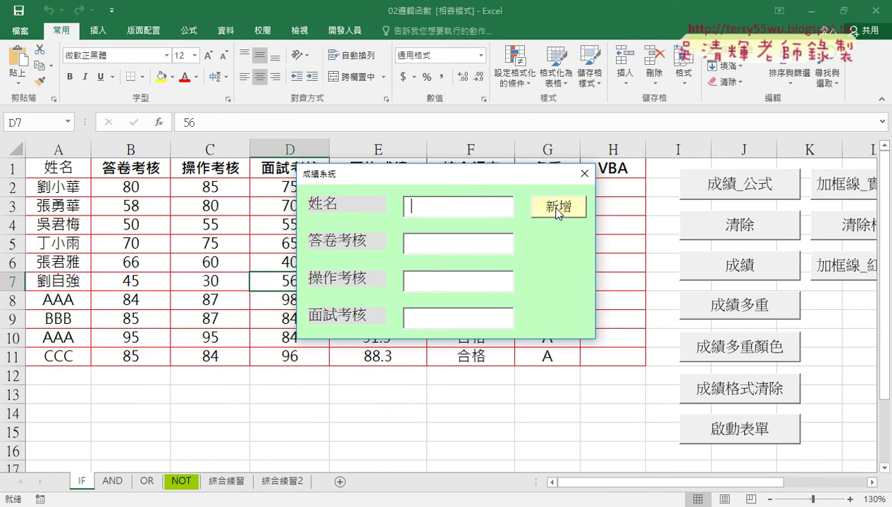
- Close the form and place the cursor on the blank line above '1.新增資料 in the Click code
left_click(584, 173)
double_click(591, 144)
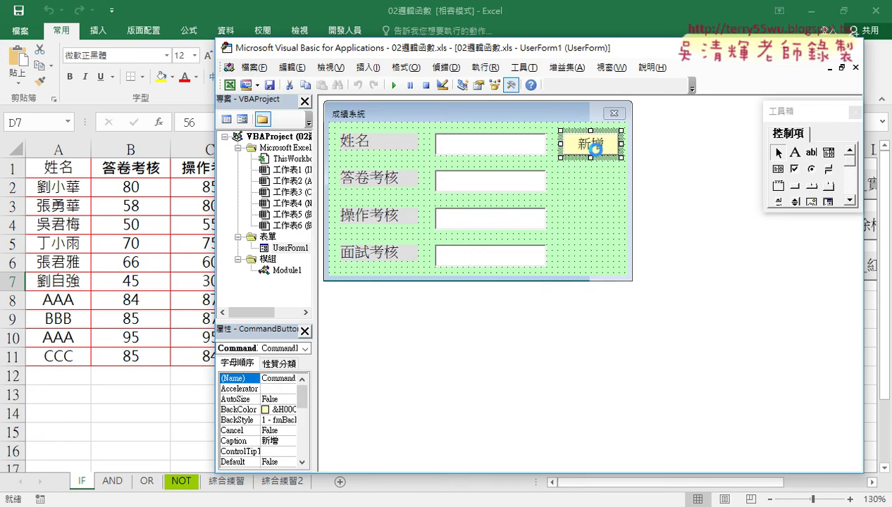
scroll(535, 357, "down", 5)
scroll(536, 358, "down", 5)
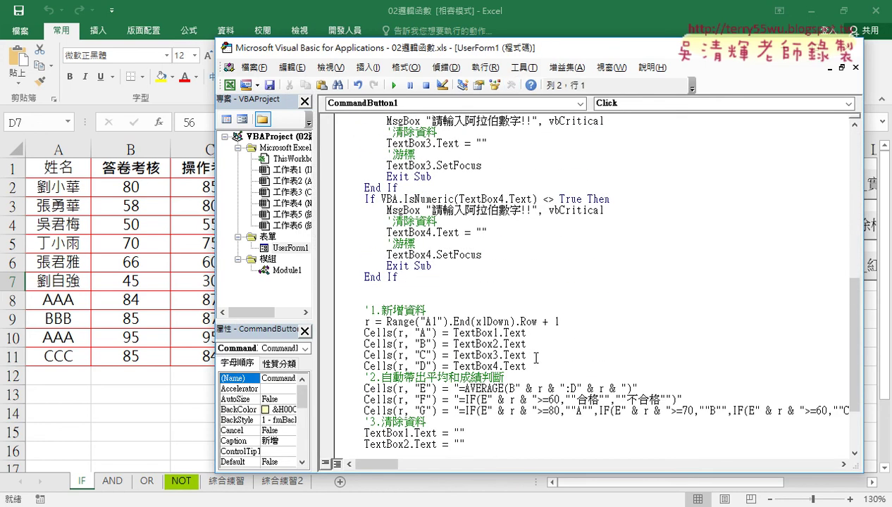
left_click(359, 294)
key("BackSpace")
scroll(399, 290, "up", 2)
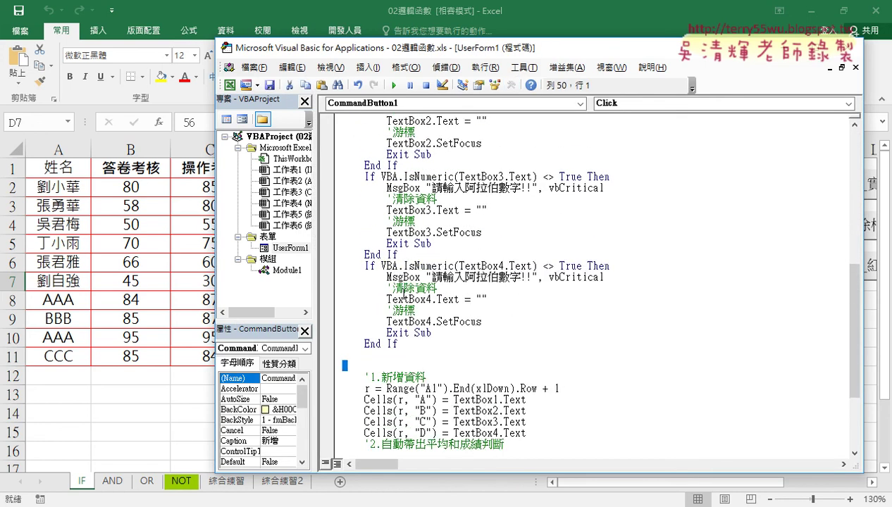
scroll(400, 290, "up", 2)
scroll(403, 294, "up", 2)
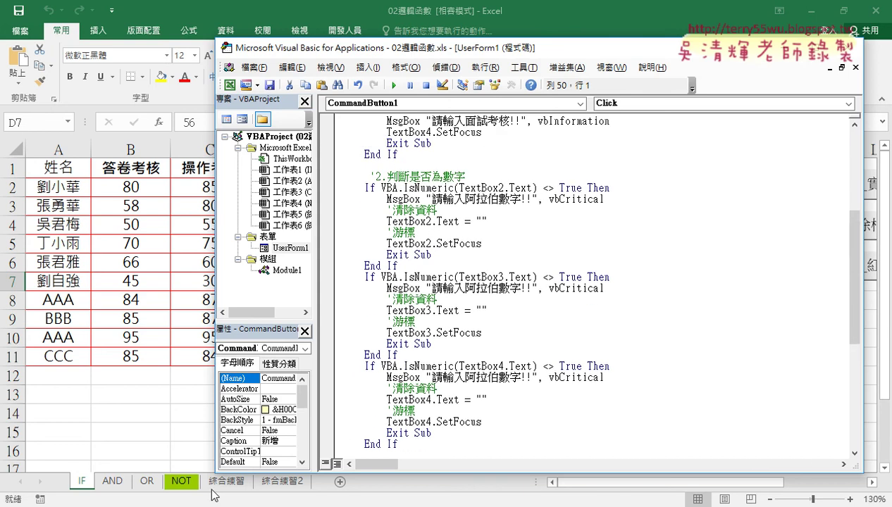
- Paste the '3.判斷成績在0到100之間 heading copied from the notes as a comment
key("alt+Tab")
scroll(286, 388, "down", 2)
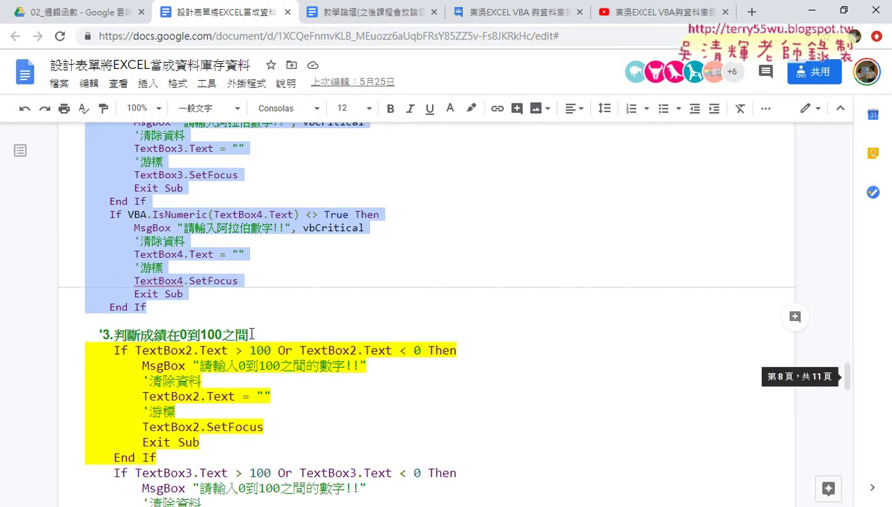
left_click(61, 334)
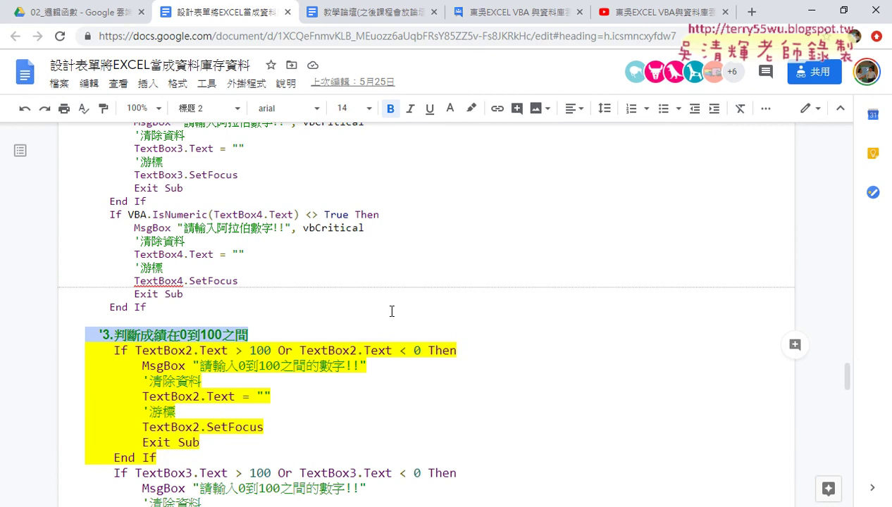
left_click(812, 11)
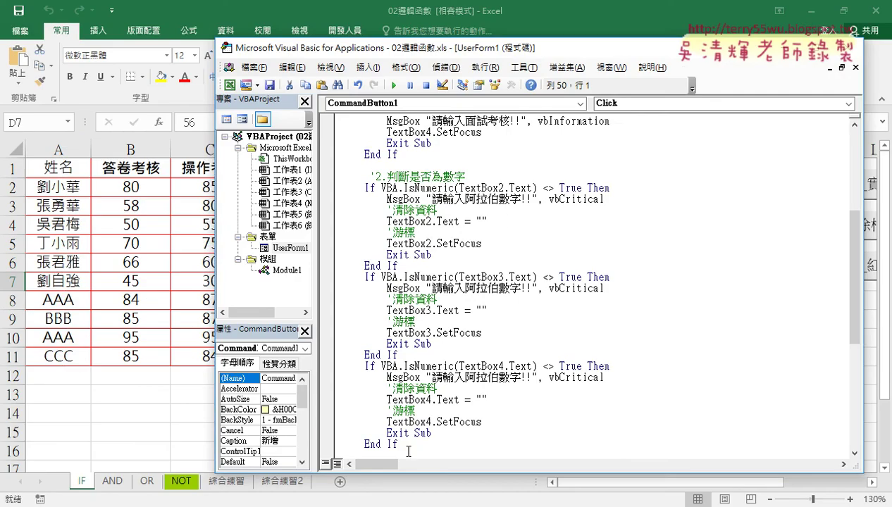
scroll(392, 354, "down", 3)
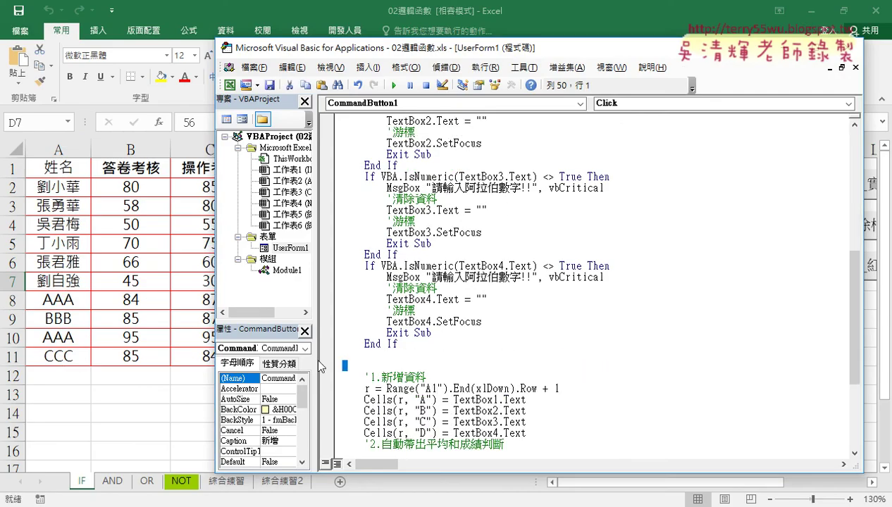
type("'3.判斷成績在0到100之間")
left_click(410, 346)
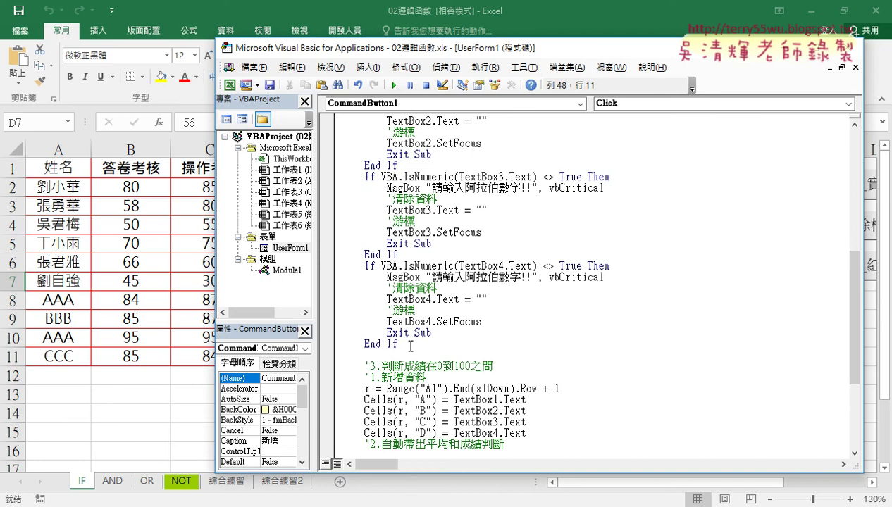
- Paste a copy of the TextBox2 numeric check block under the range comment
key("Delete")
key("Down")
key("Return")
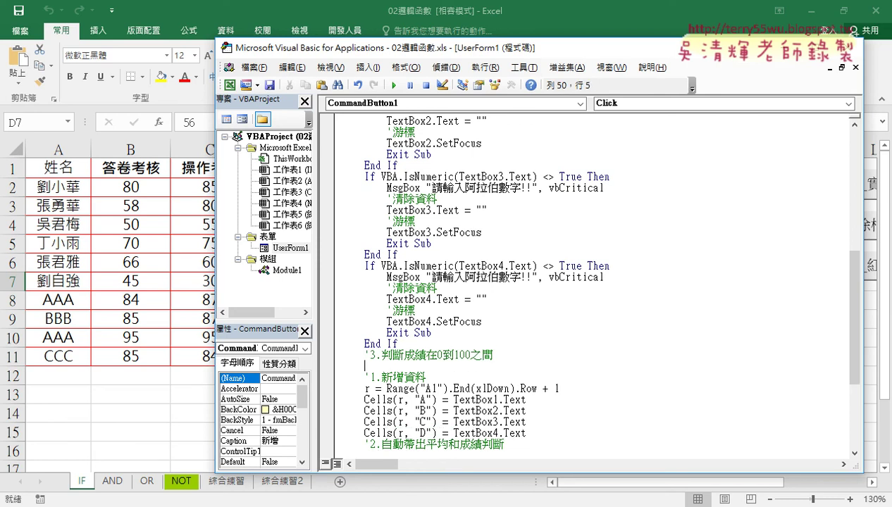
key("Return")
key("Up")
scroll(484, 188, "up", 1)
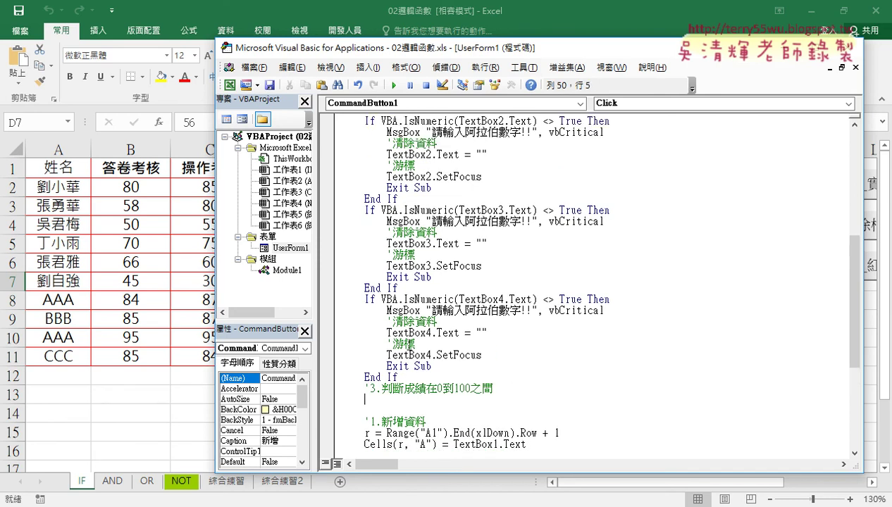
scroll(484, 188, "up", 1)
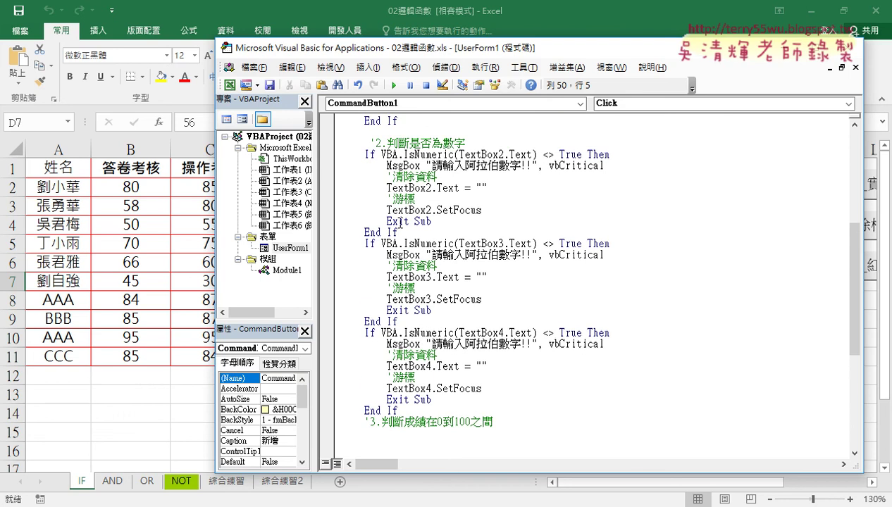
left_click_drag(399, 233, 323, 154)
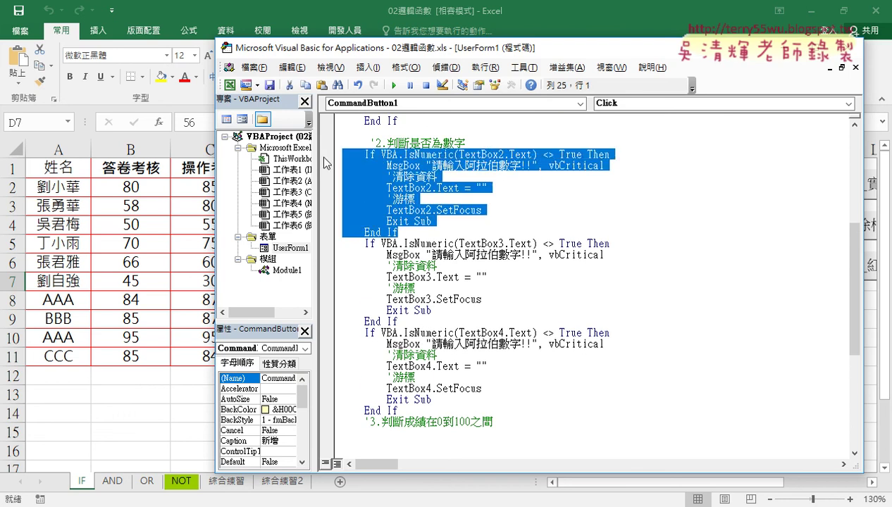
scroll(462, 322, "down", 2)
left_click_drag(365, 366, 312, 364)
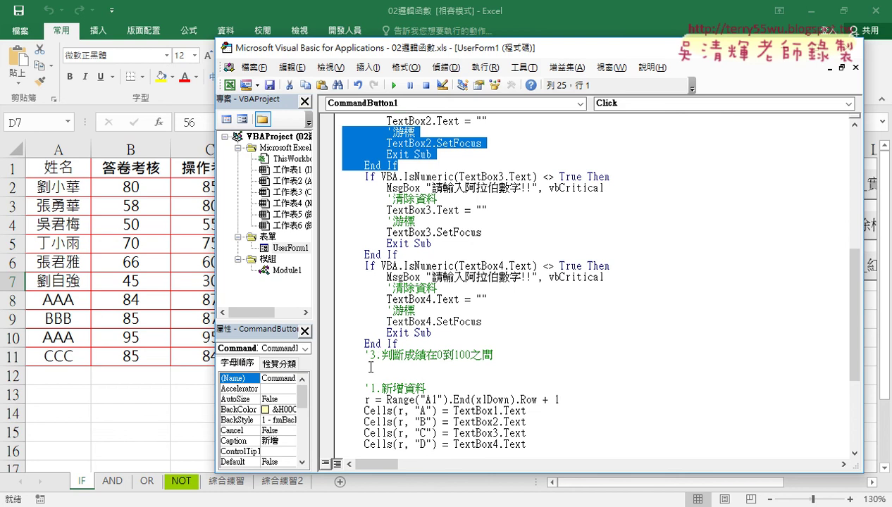
type("If VBA.IsNumeric(TextBox2.Text) <> True Then         MsgBox \"請輸入阿拉伯數字!!\", vbCritical         '清除資料         TextBox2.Text = \"\"         '游標         TextBox2.SetFocus         Exit Sub     End If")
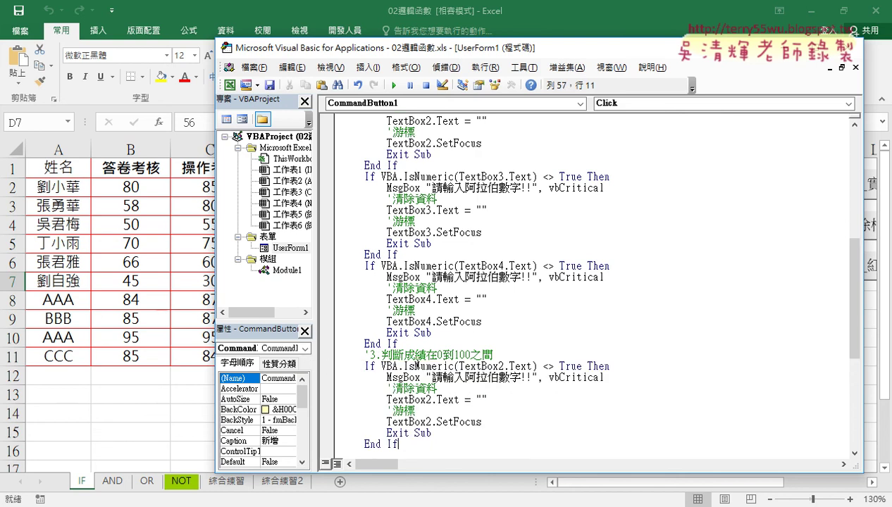
- Rewrite the pasted condition as TextBox2.Text<0 or, dropping the IsNumeric call
scroll(427, 361, "down", 1)
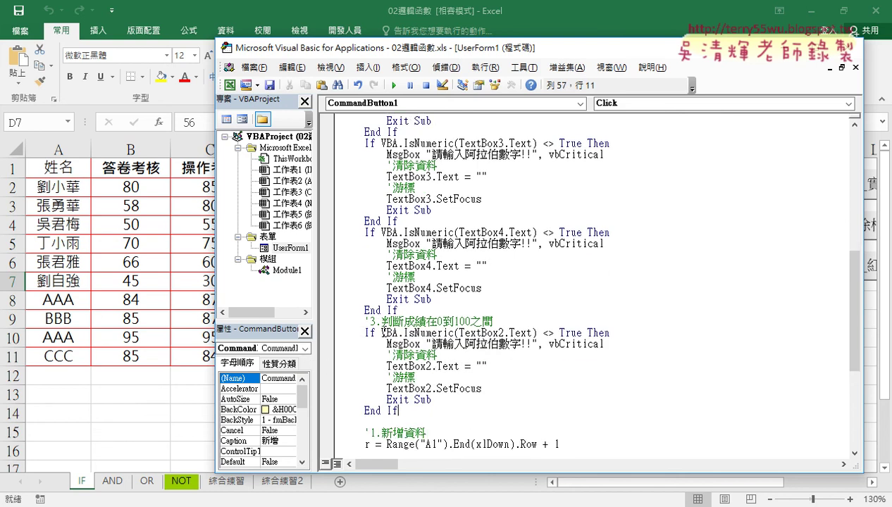
left_click_drag(381, 333, 457, 333)
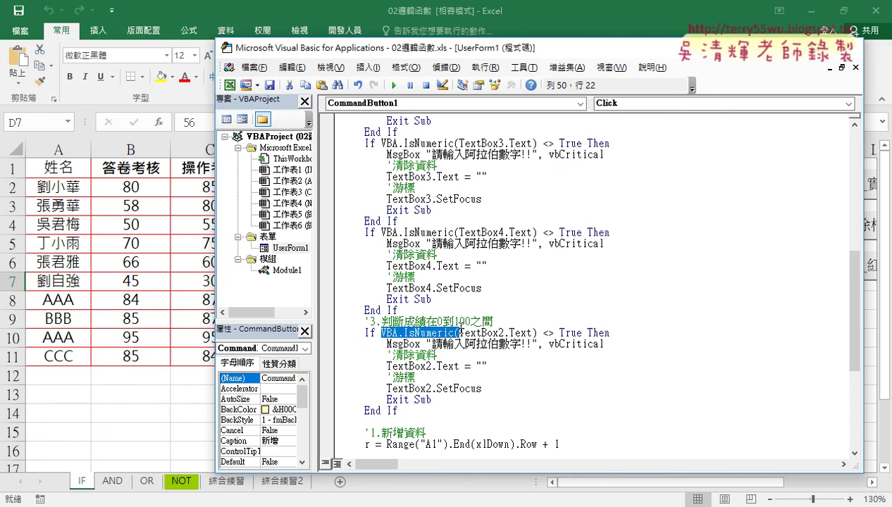
key("Delete")
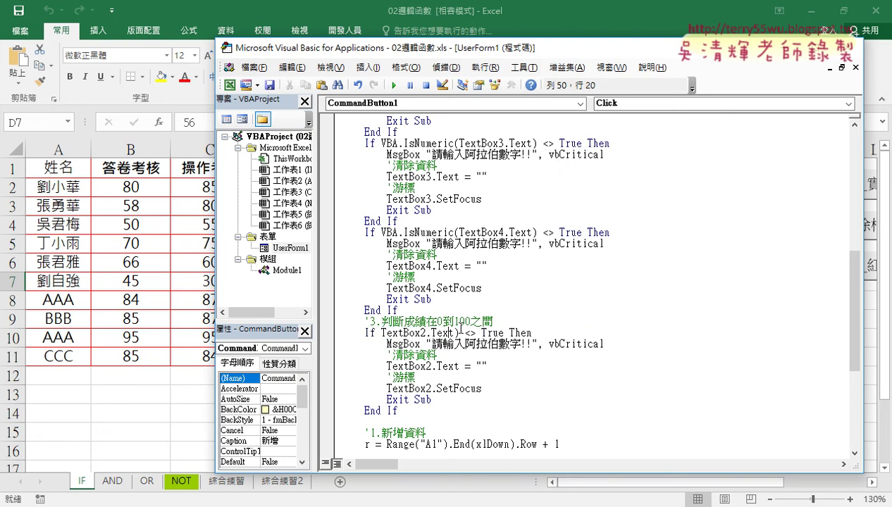
key("Delete")
key("Delete")
key("Delete")
key("Delete")
key("Delete")
key("Delete")
key("Delete")
key("Delete")
type("<")
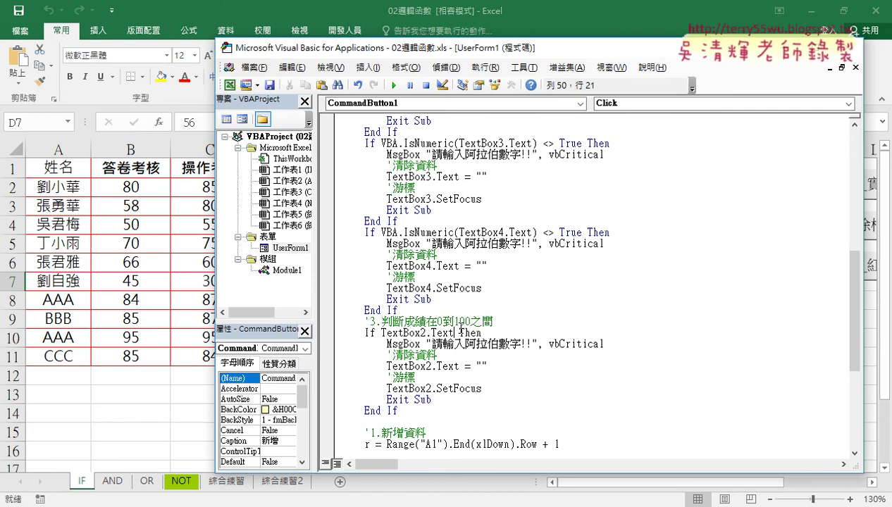
type("<")
type("0")
type("or")
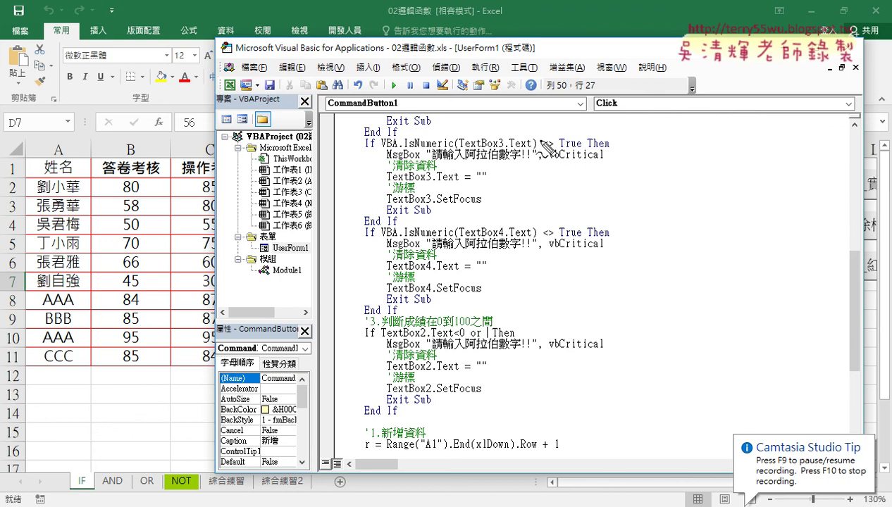
left_click_drag(540, 141, 540, 222)
mouse_move(528, 189)
left_mouse_down()
mouse_move(417, 190)
mouse_move(444, 211)
left_mouse_up()
mouse_move(714, 145)
left_mouse_down()
mouse_move(711, 219)
mouse_move(803, 189)
mouse_move(788, 208)
left_mouse_up()
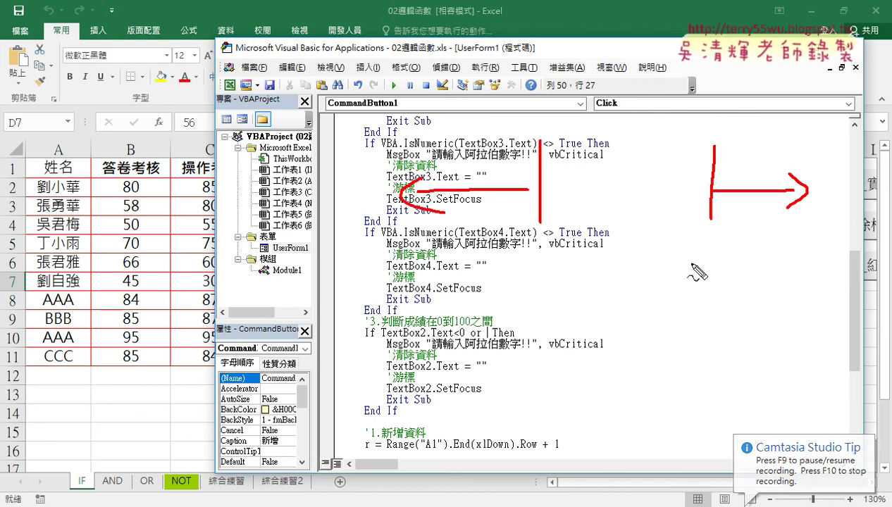
left_click_drag(539, 86, 528, 85)
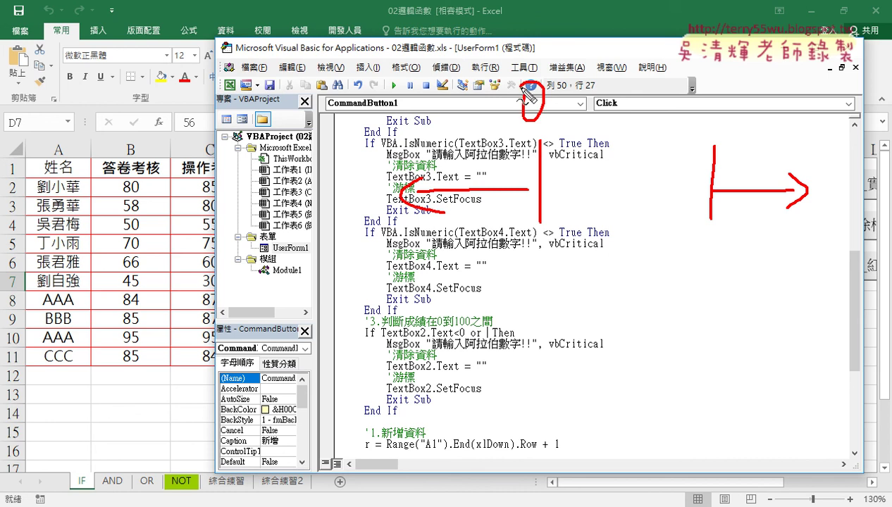
mouse_move(709, 98)
left_mouse_down()
mouse_move(708, 127)
mouse_move(726, 102)
left_mouse_up()
left_click_drag(754, 98, 752, 100)
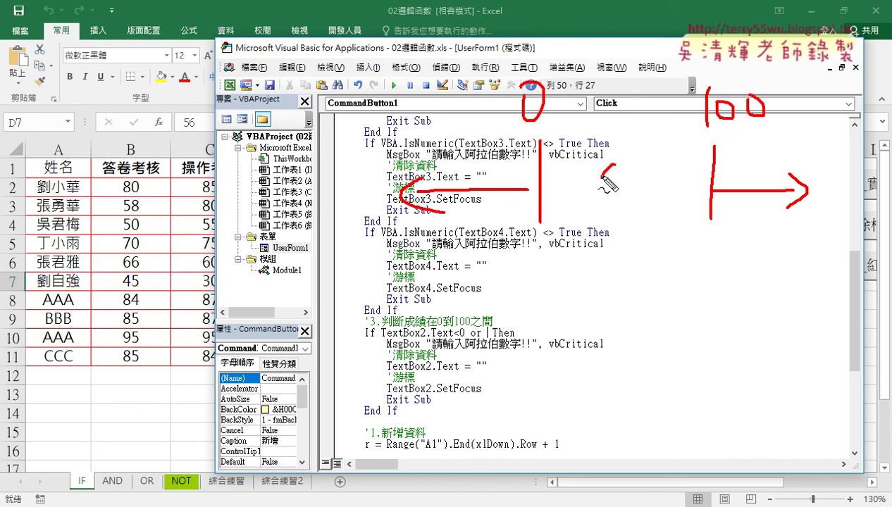
left_click_drag(615, 168, 662, 174)
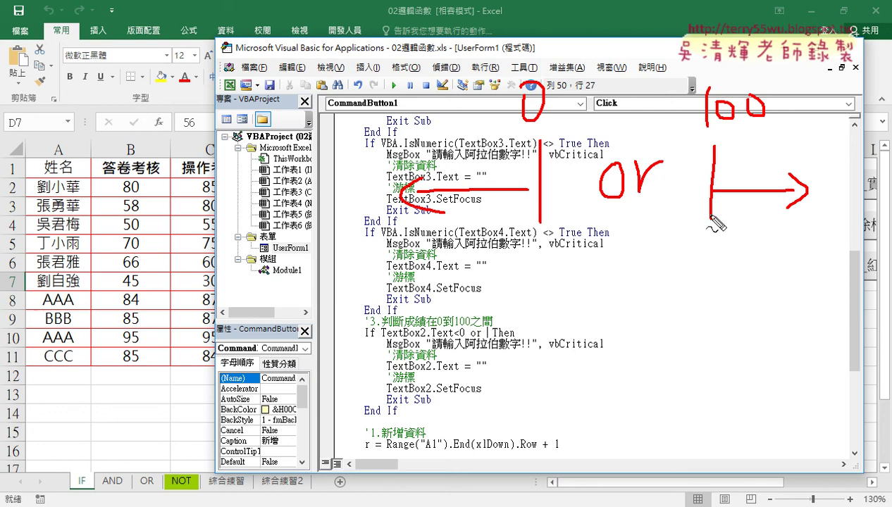
left_click_drag(712, 206, 642, 224)
left_click_drag(567, 155, 684, 155)
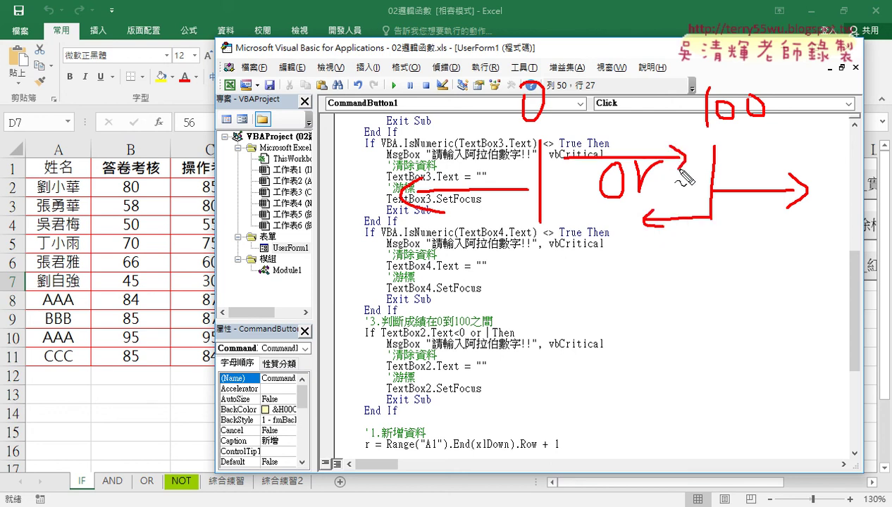
mouse_move(620, 246)
left_mouse_down()
mouse_move(620, 123)
mouse_move(625, 241)
left_mouse_up()
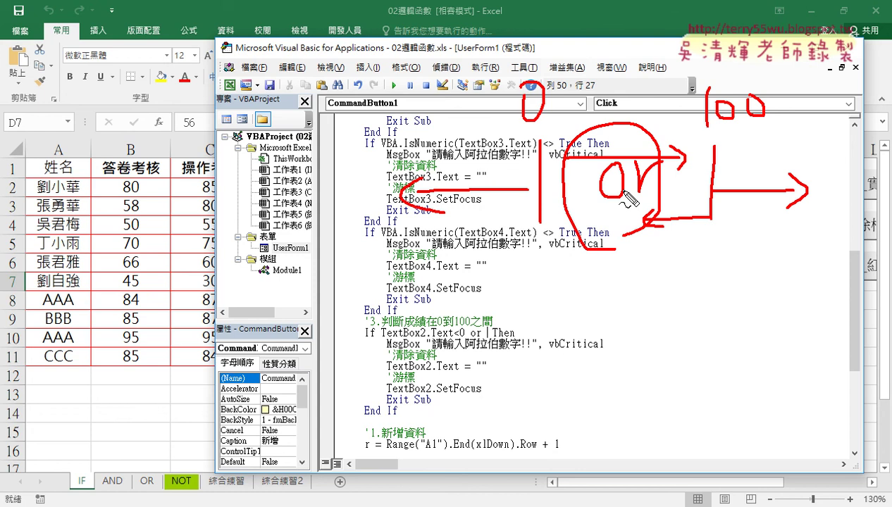
key("Escape")
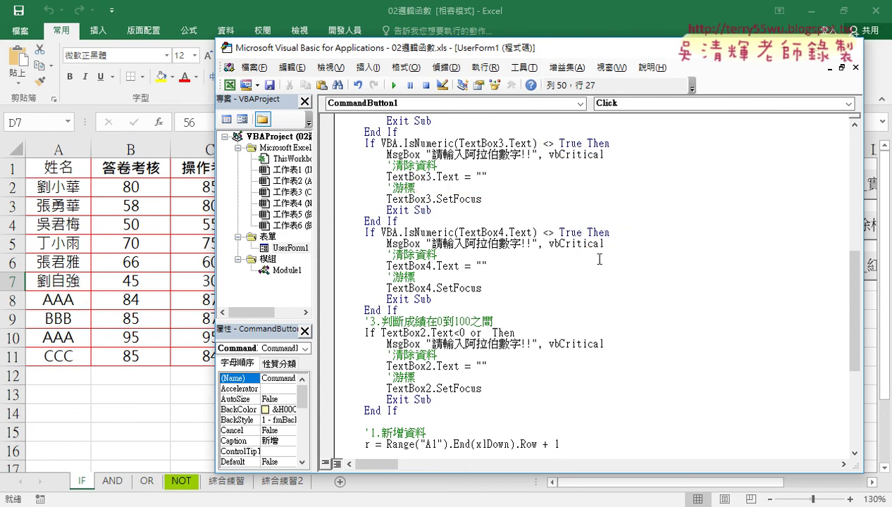
- Extend the TextBox2 condition to read TextBox2.Text < 0 Or TextBox2.Text > 100
left_click(383, 332)
mouse_move(383, 333)
left_mouse_down()
mouse_move(427, 333)
mouse_move(383, 333)
left_mouse_up()
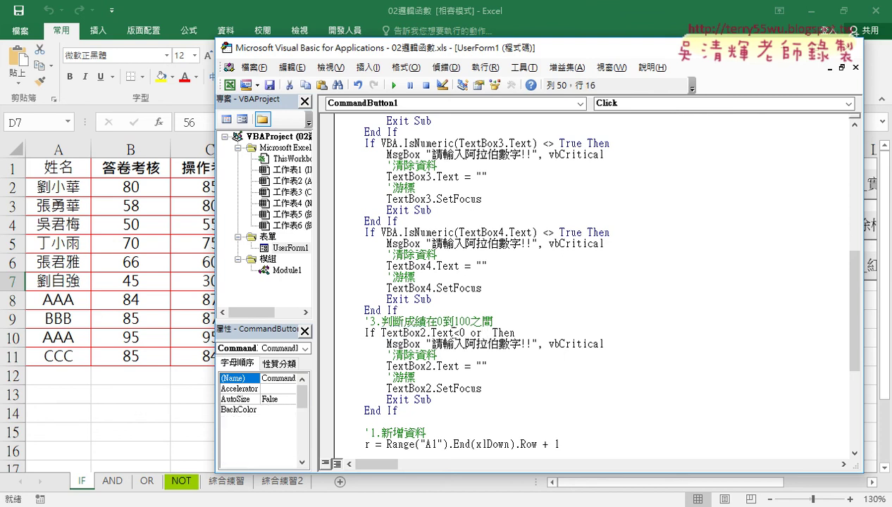
left_click(488, 333)
type("TextBox2.Text")
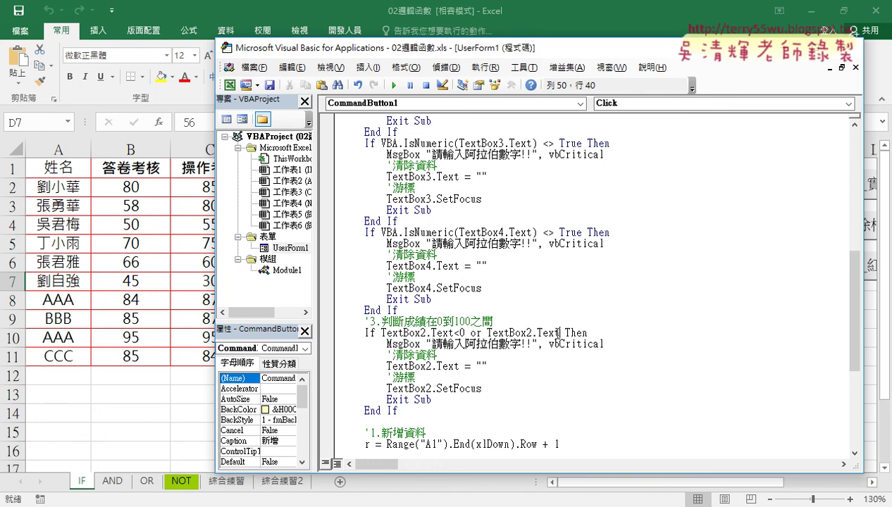
type(">1")
type("00")
left_click(411, 366)
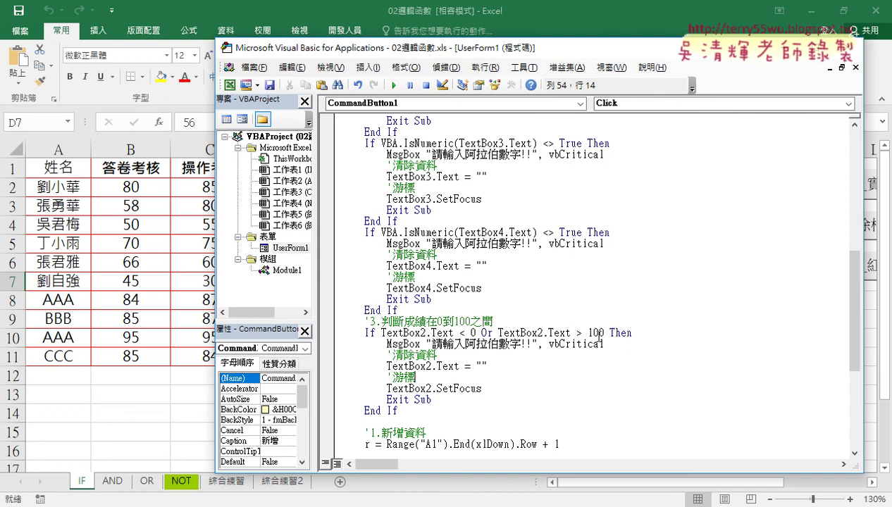
left_click_drag(608, 332, 374, 336)
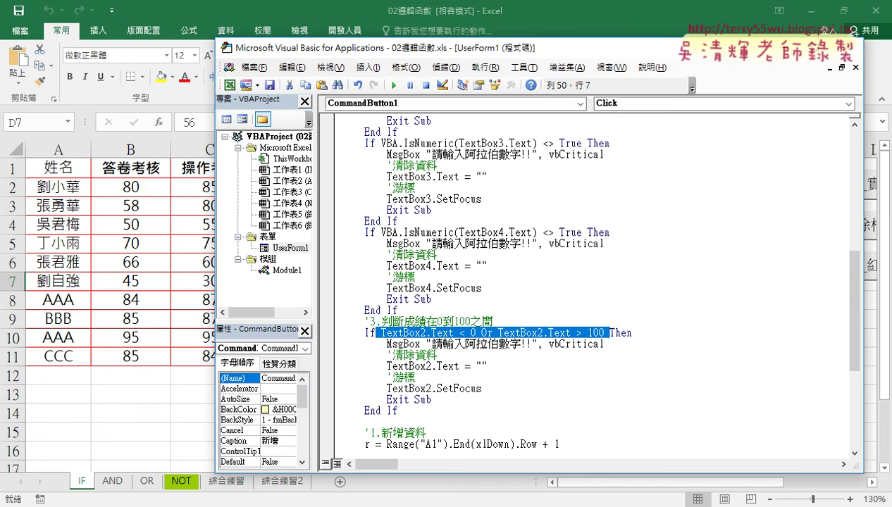
scroll(273, 395, "down", 3)
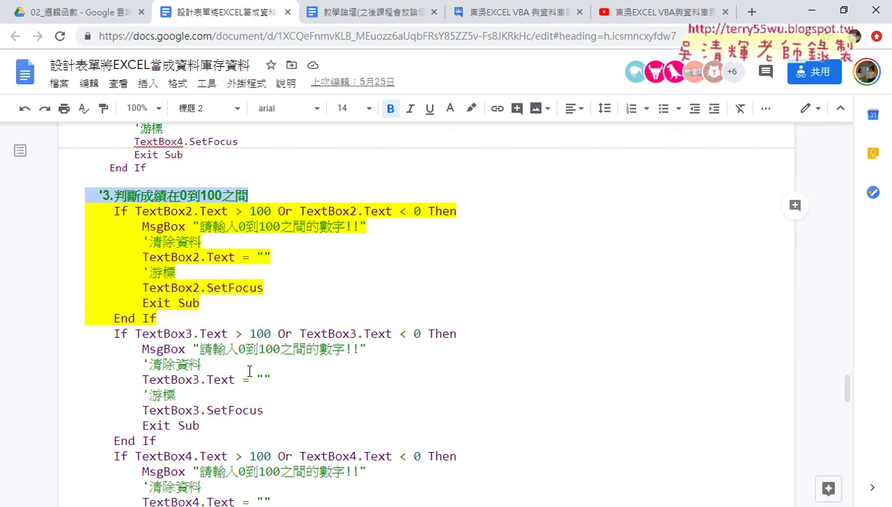
- Copy the three If blocks checking TextBox2, TextBox3 and TextBox4 from the Google Docs notes
mouse_move(76, 210)
left_mouse_down()
mouse_move(226, 385)
mouse_move(201, 504)
mouse_move(224, 419)
left_mouse_up()
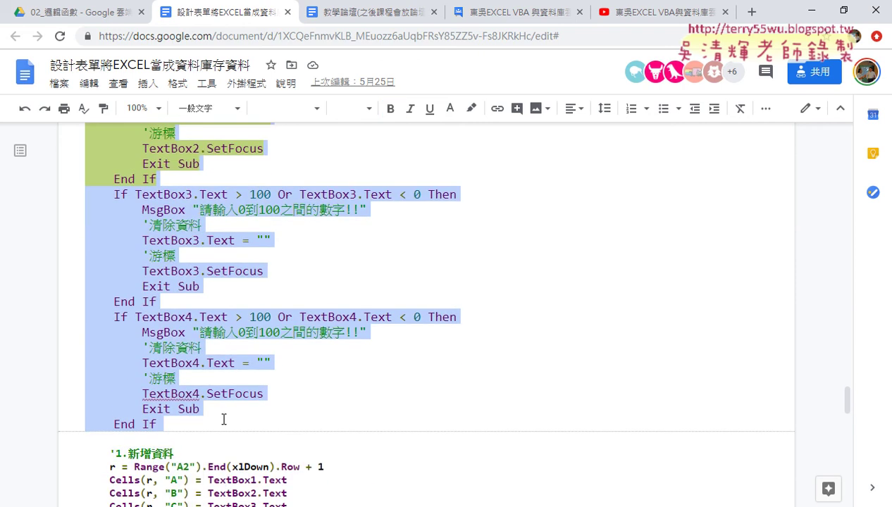
- Paste the TextBox2–4 0–100 checks over the old TextBox2 If block, then run the form with F5
left_click(350, 428)
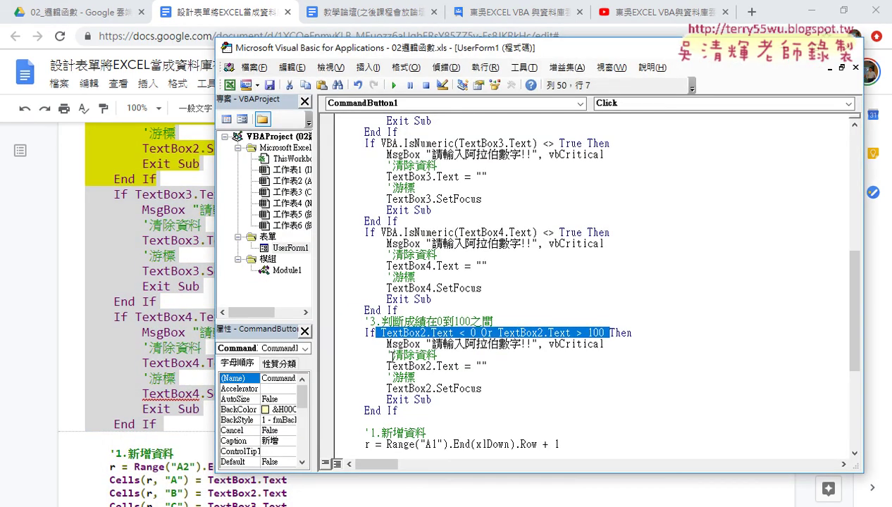
left_click_drag(398, 411, 341, 330)
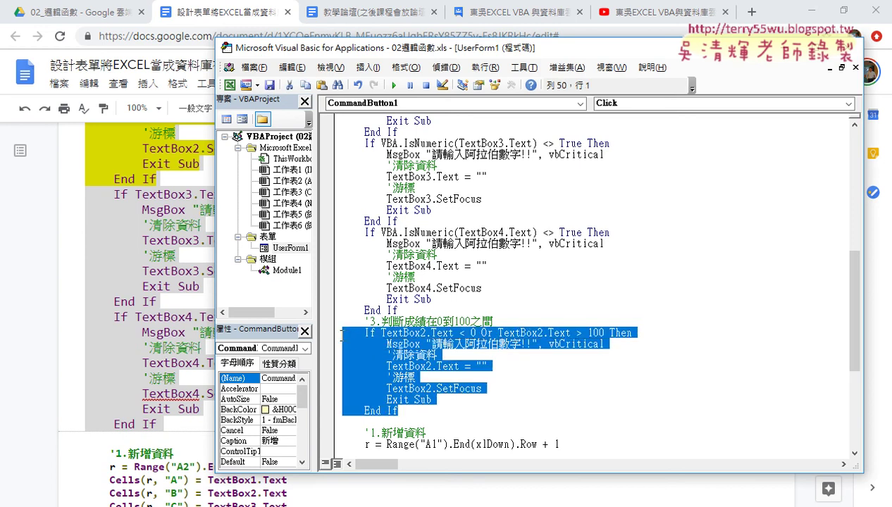
type("If TextBox2.Text > 100 Or TextBox2.Text < 0 Then         MsgBox \"請輸入0到100之間的數字!!\"         '清除資料         TextBox2.Text = \"\"         '游標         TextBox2.SetFocus         Exit Sub     End If     If TextBox3.Text > 100 Or TextBox3.Text < 0 Then         MsgBox \"請輸入0到100之間的數字!!\"         '清除資料         TextBox3.Text = \"\"         '游標         TextBox3.SetFocus         Exit Sub     End If     If TextBox4.Text > 100 Or TextBox4.Text < 0 Then         MsgBox \"請輸入0到100之間的數字!!\"         '清除資料         TextBox4.Text = \"\"         '游標         TextBox4.SetFocus         Exit Sub     End If")
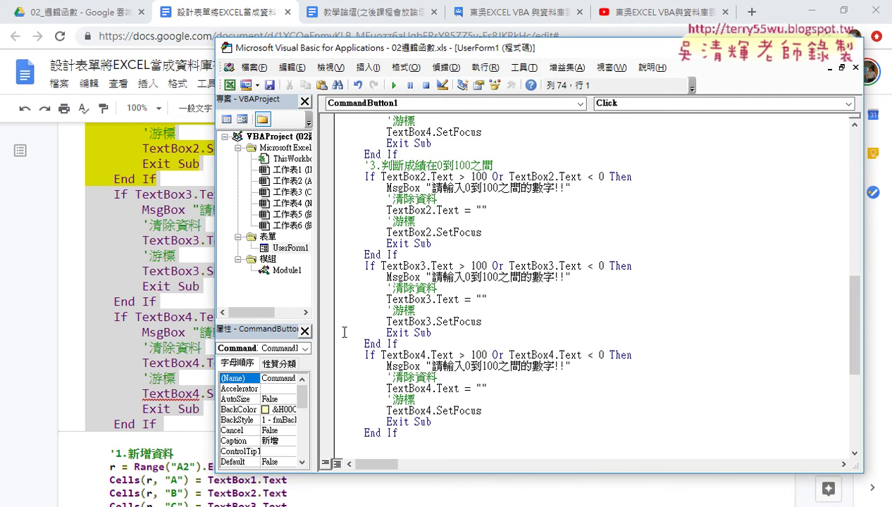
key("F5")
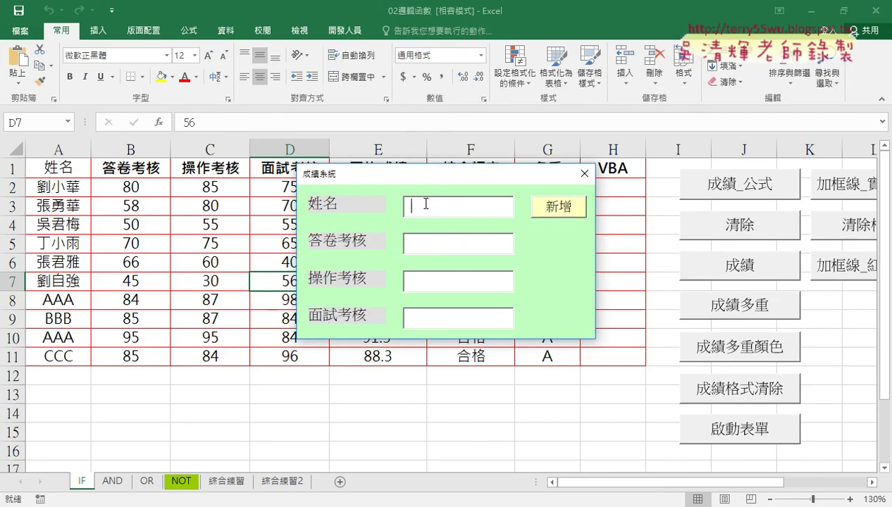
- Submit DDD with out-of-range scores -30 and 120, plus 56, through the form's 新增 button
type("DDD")
key("Tab")
type("-30")
key("Tab")
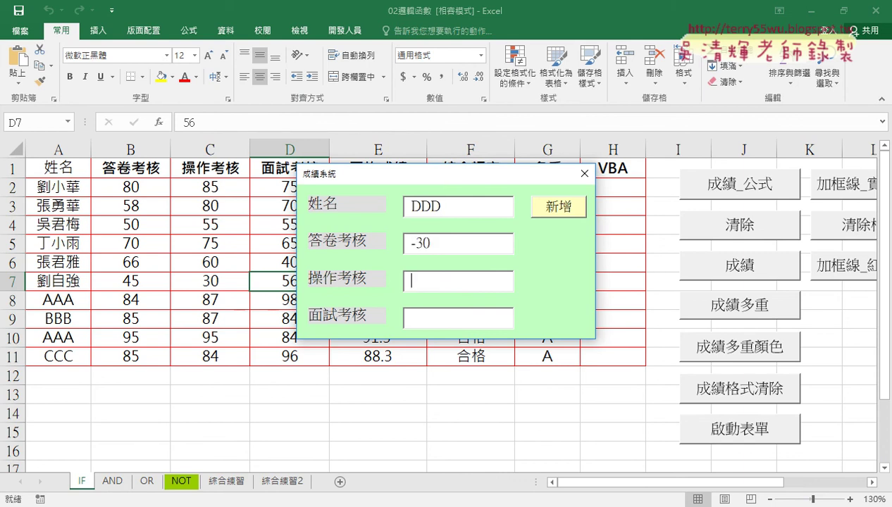
type("120")
key("Tab")
type("56")
left_click(554, 213)
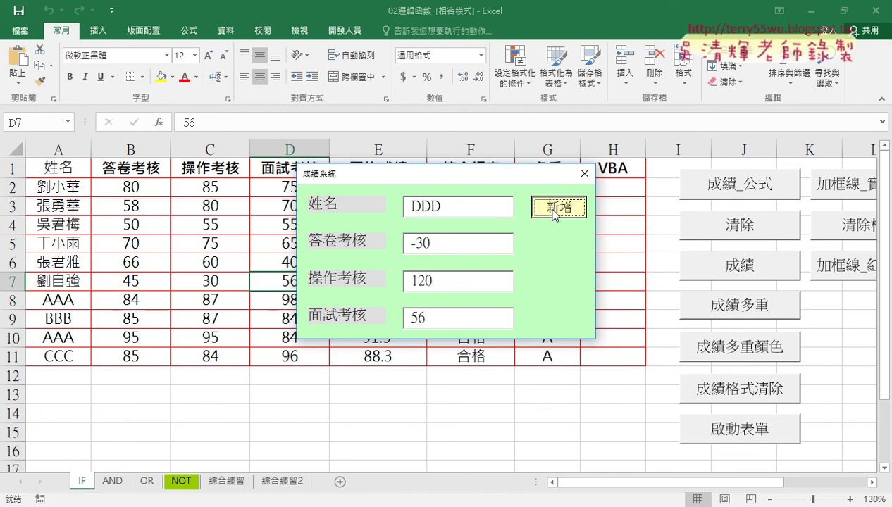
- Dismiss the warning for -30, correct that score to 30, and resubmit
left_click_drag(460, 231, 633, 225)
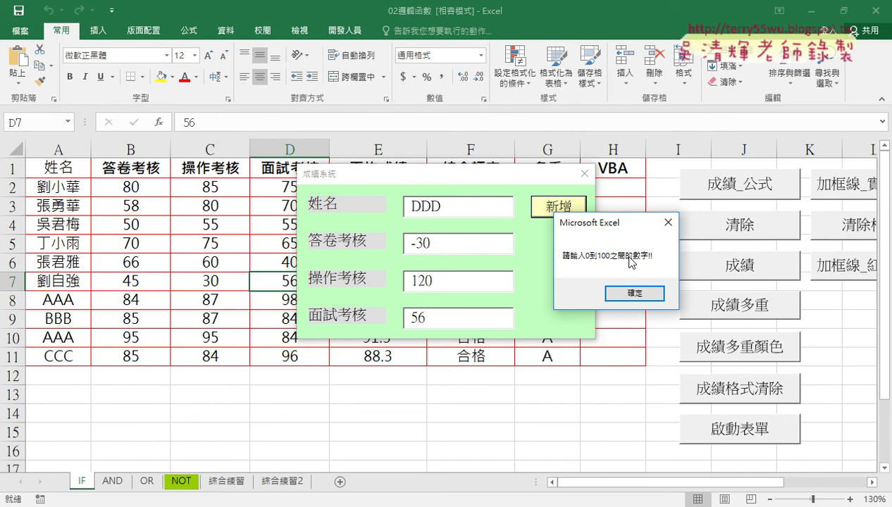
left_click(609, 293)
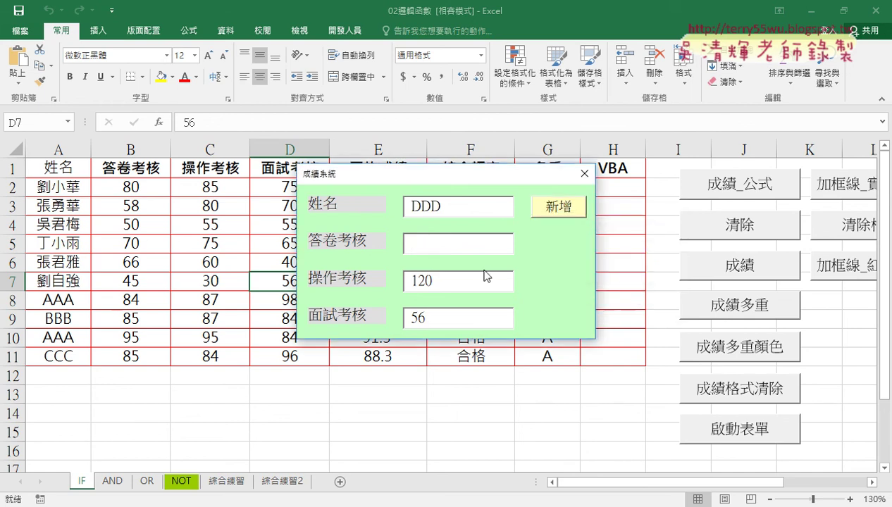
type("30")
left_click(570, 210)
- Dismiss the warning for 120, correct that score to 20, and add DDD's row
left_click_drag(452, 234, 624, 218)
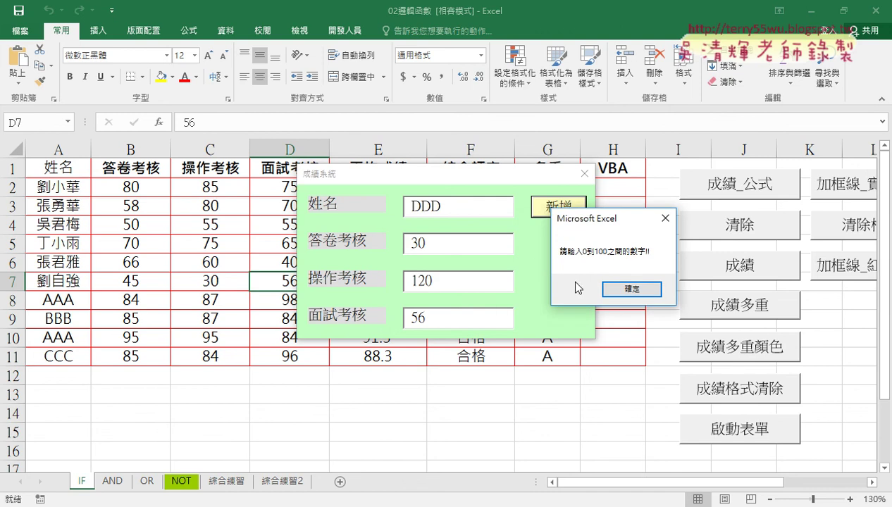
left_click(610, 289)
type("20")
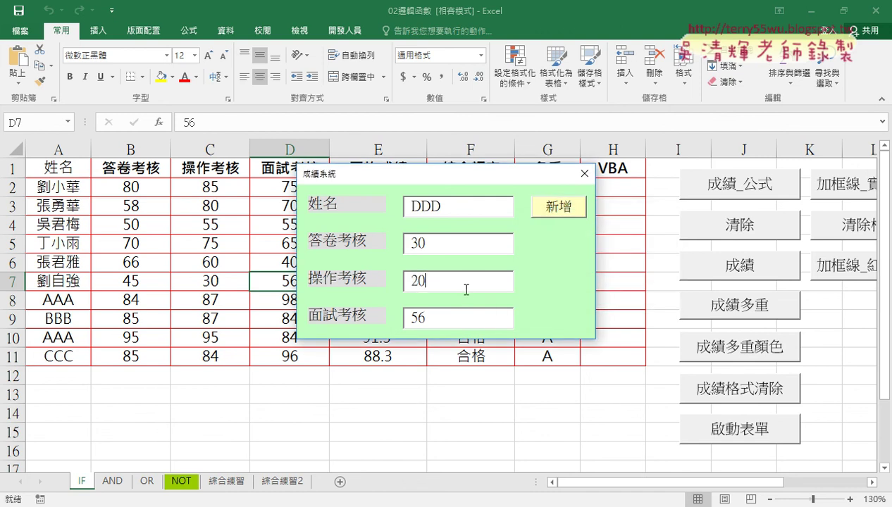
left_click(554, 213)
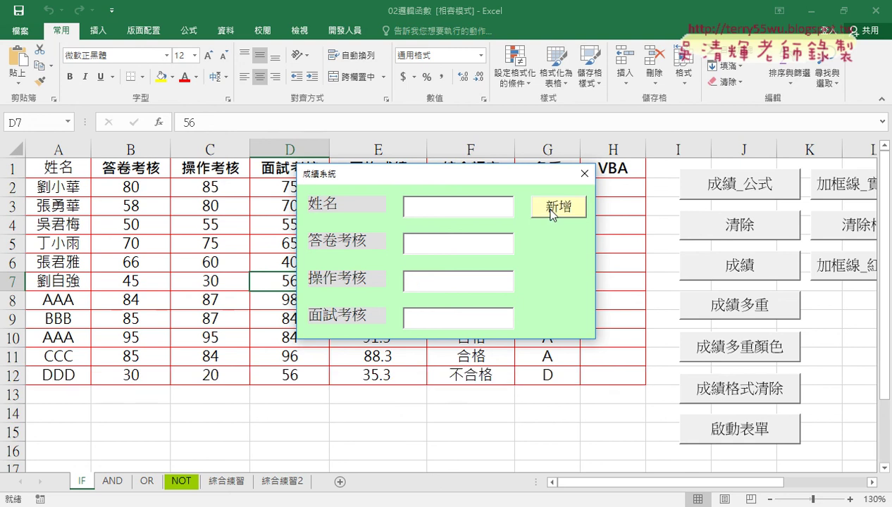
- Drag the 成績系統 form up and right to reveal row 12 with DDD's scores
left_click_drag(481, 174, 629, 99)
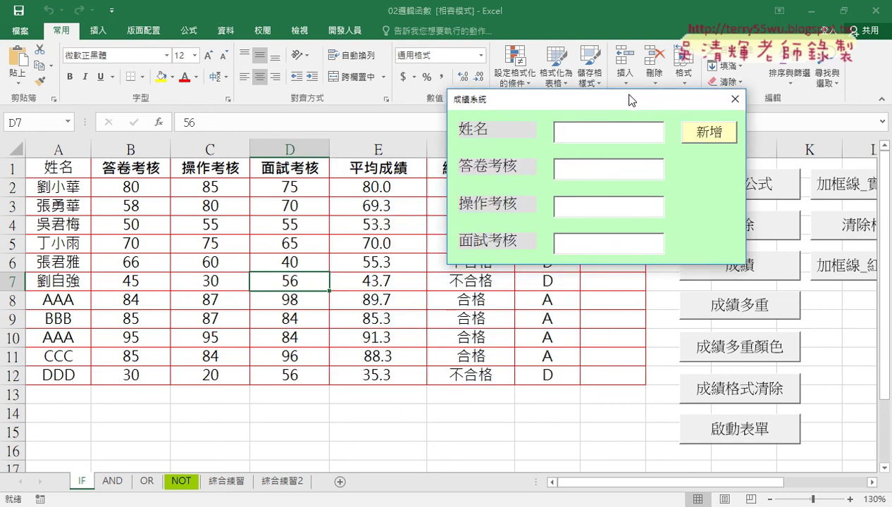